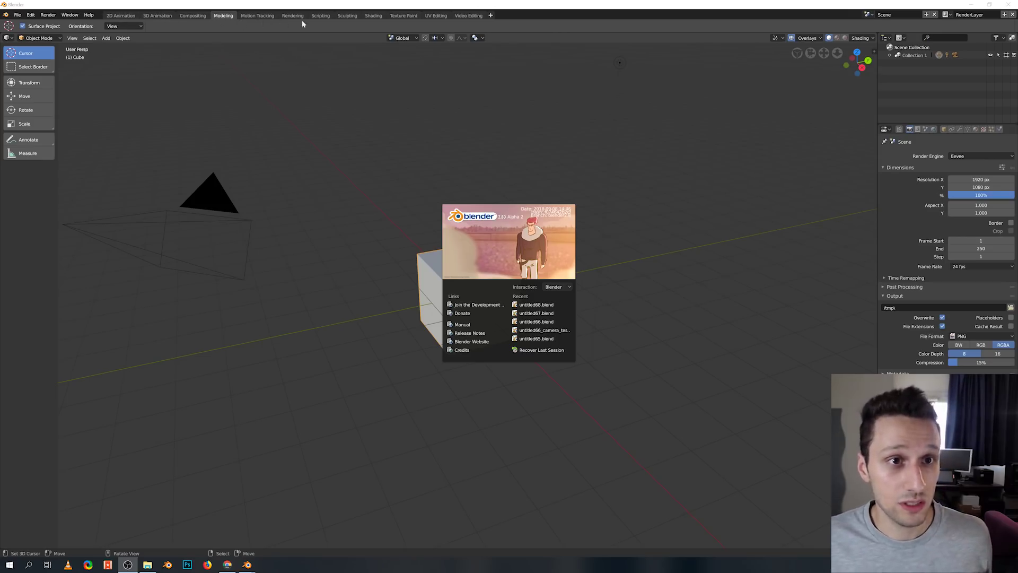
Dismiss the splash screen and view the default cube in the Sculpting workspace.
left_click(347, 18)
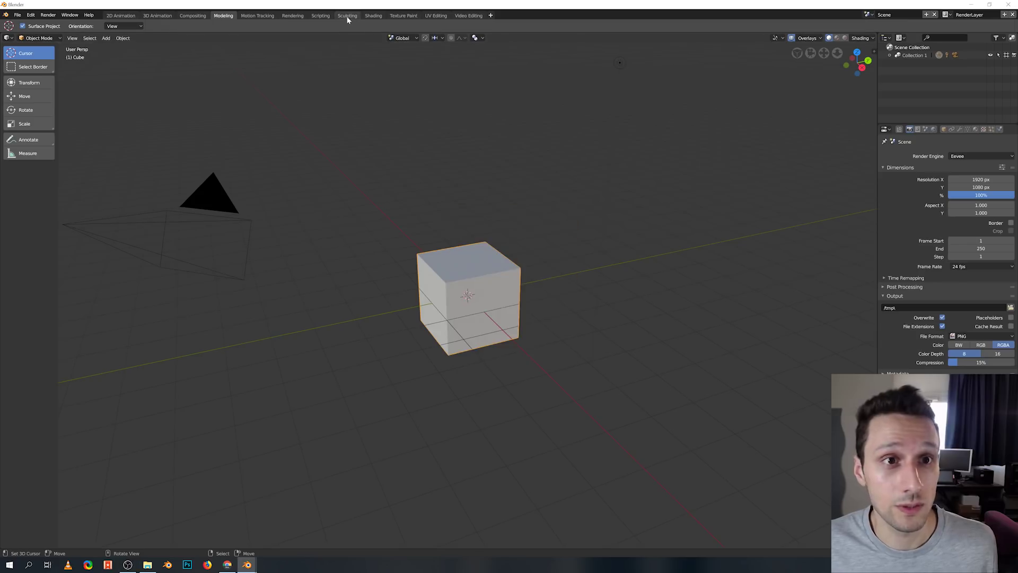
left_click(347, 16)
middle_click_drag(444, 202, 433, 205)
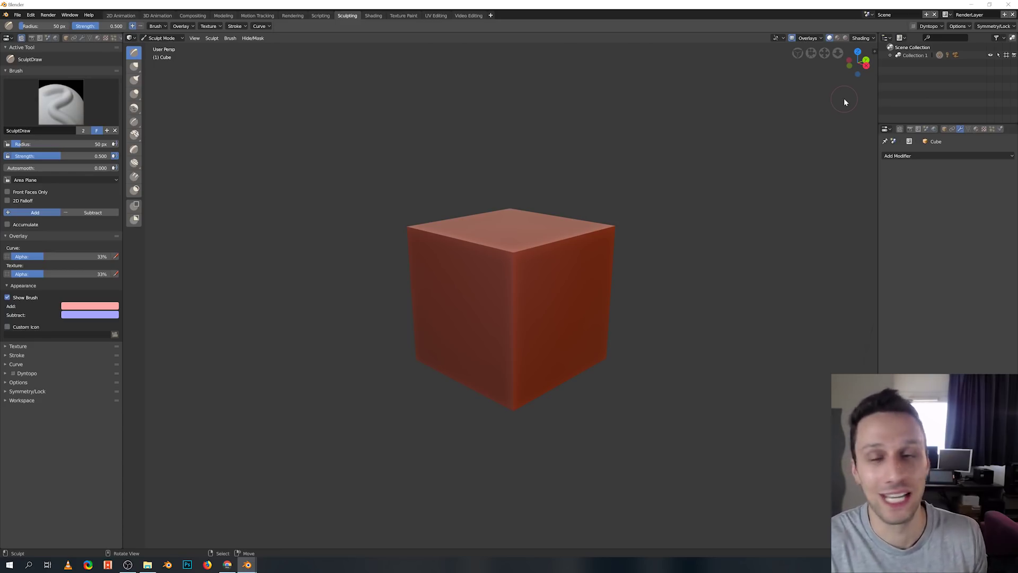
left_click(837, 38)
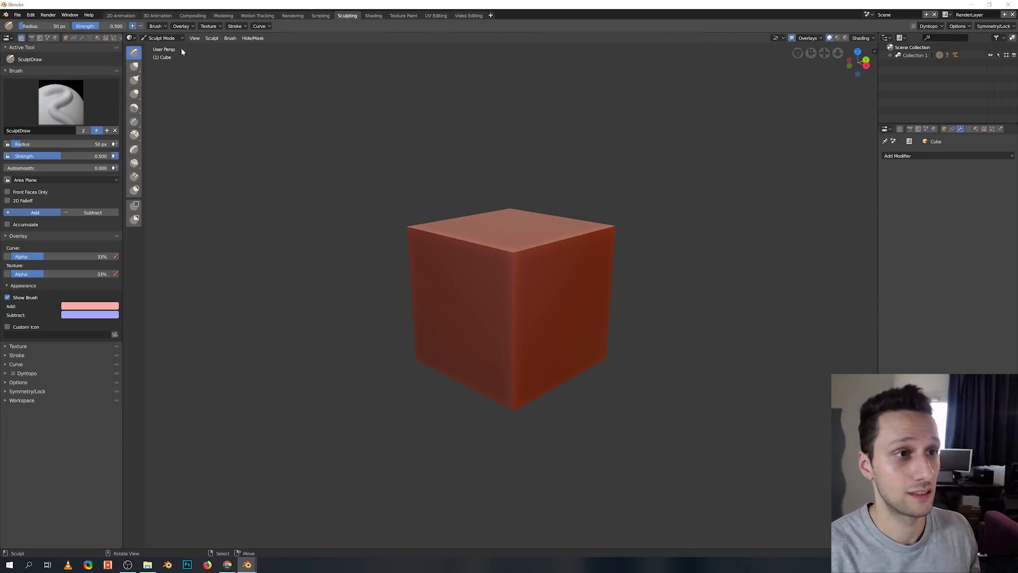
Return to the Modeling workspace and look through the available render engines without changing the current one.
left_click(223, 15)
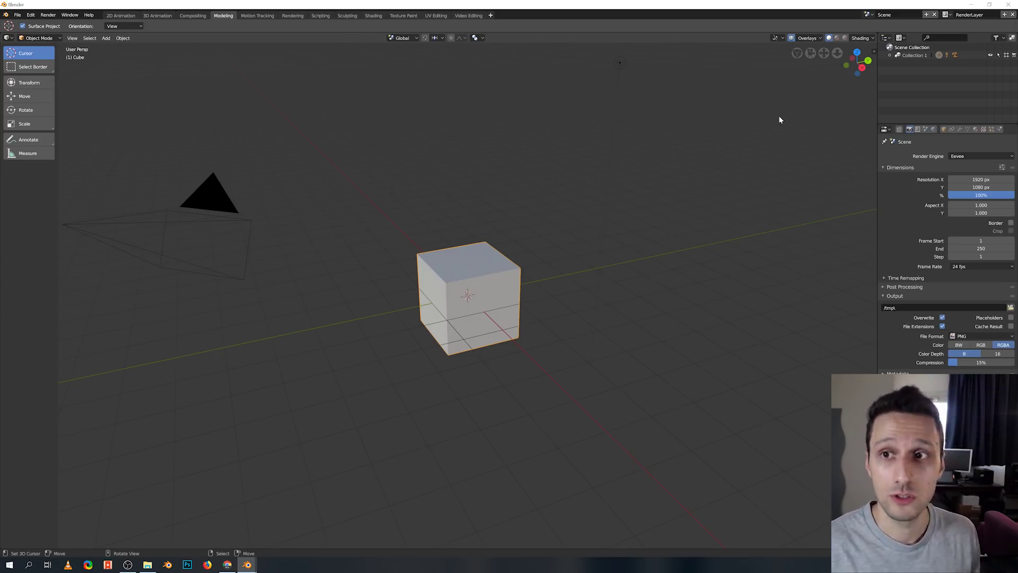
left_click(807, 39)
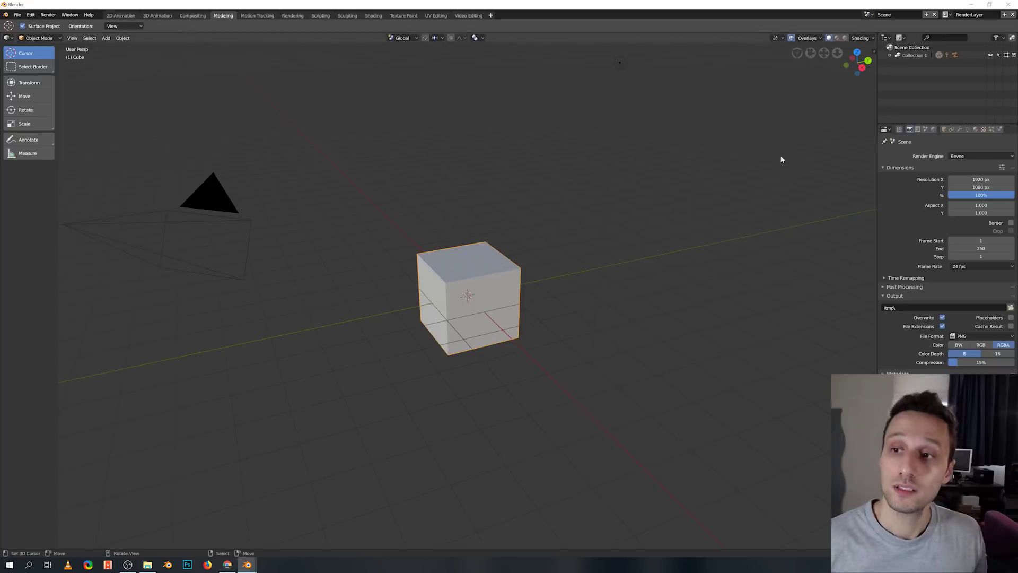
left_click(943, 157)
left_click(958, 158)
left_click(958, 157)
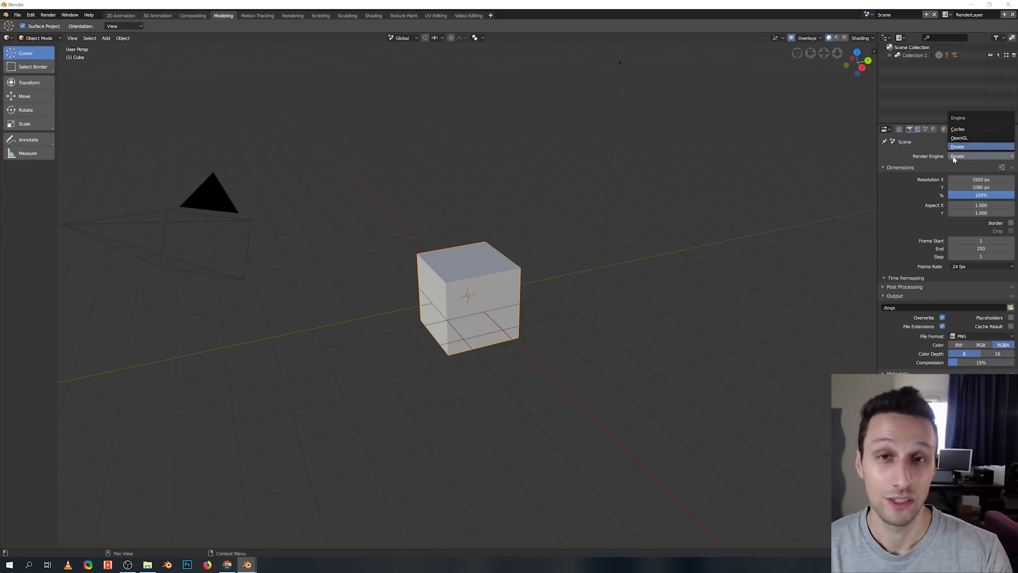
left_click(953, 163)
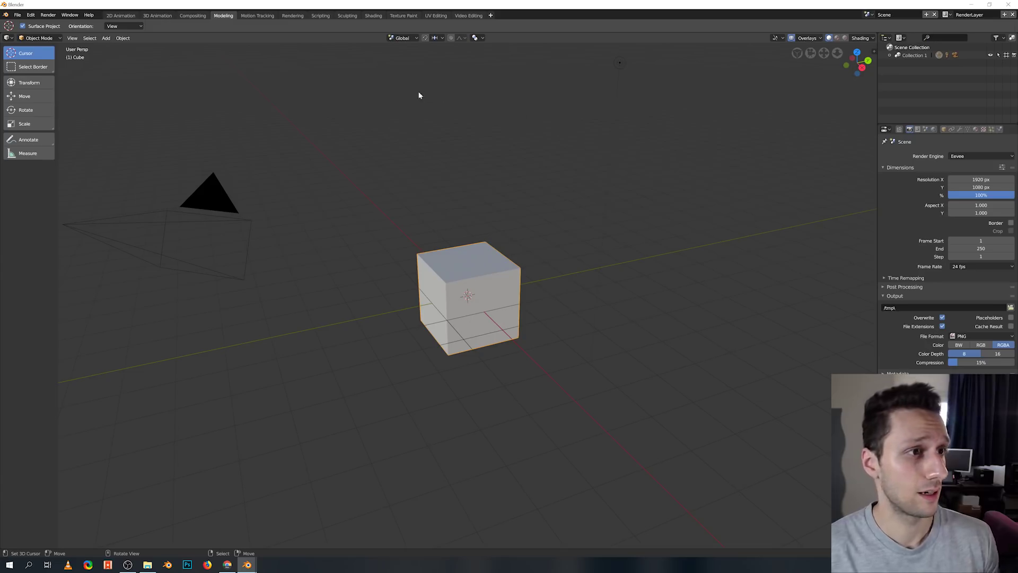
Open the recent file untitled68.blend.
left_click(15, 17)
mouse_move(29, 46)
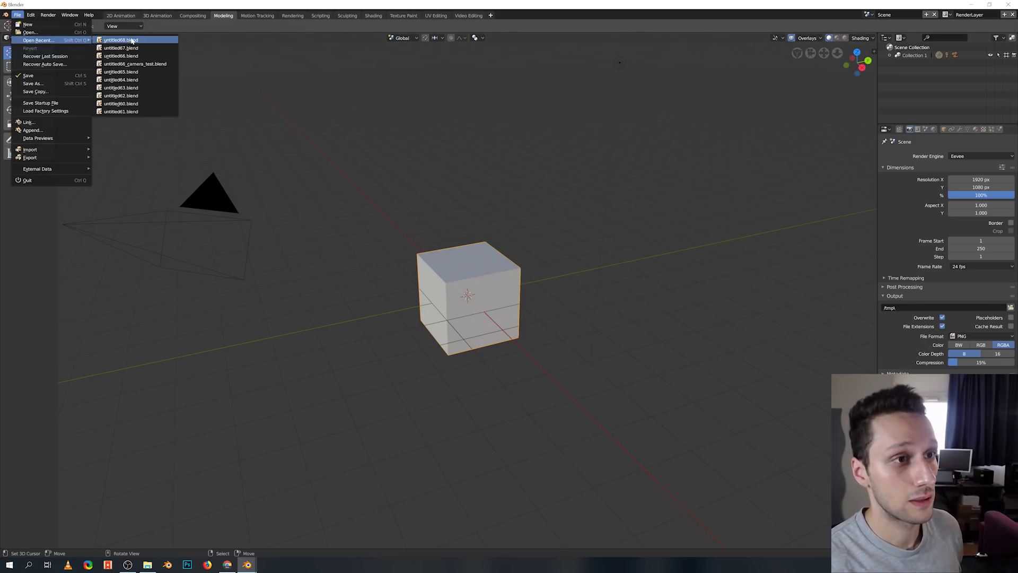
left_click(121, 40)
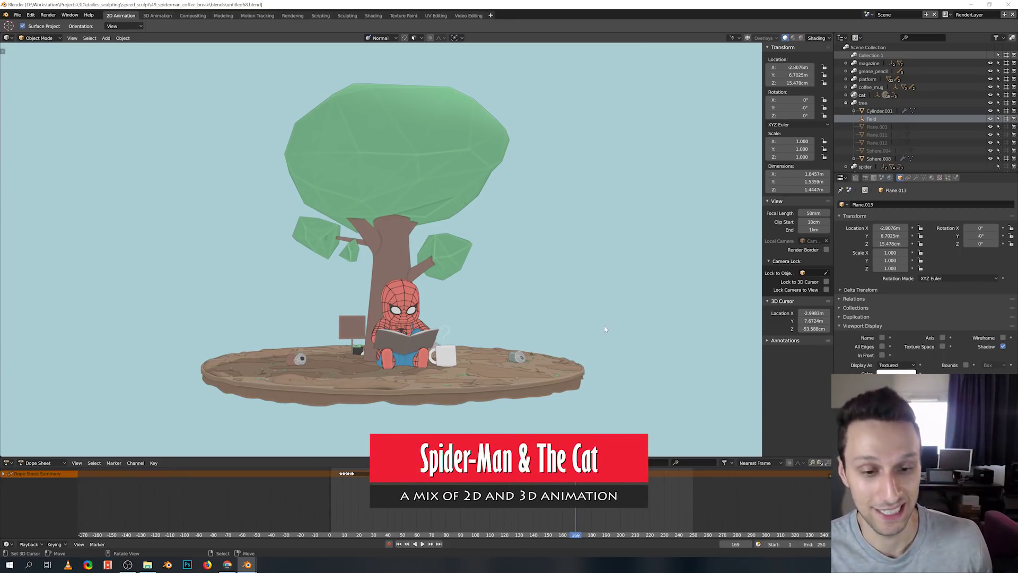
Play the Spider-Man scene's animation from frame 24 while viewing the tree and platform from several sides.
middle_click_drag(602, 334, 675, 250)
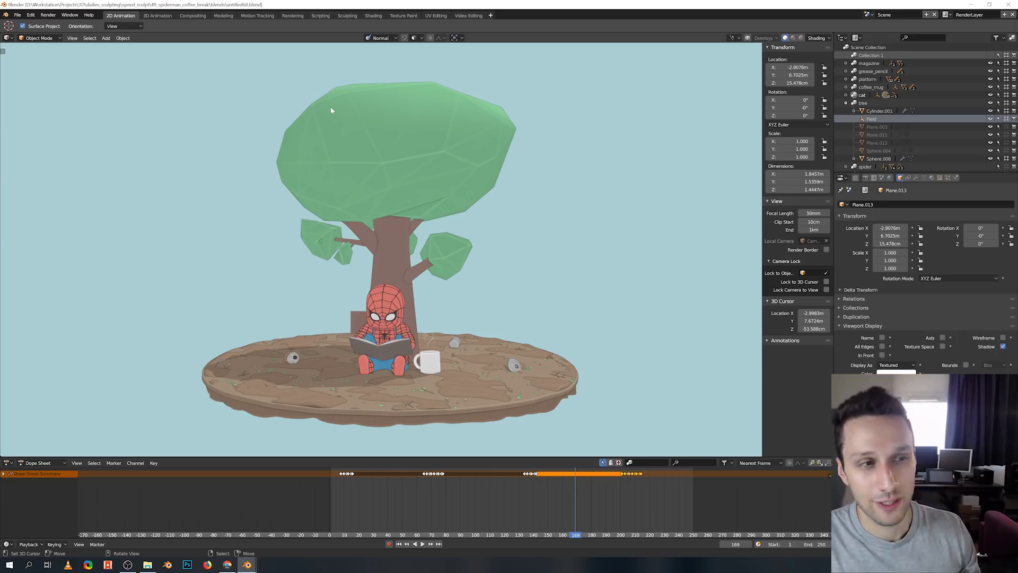
left_click(449, 501)
key("space")
left_click_drag(430, 506, 361, 522)
key("space")
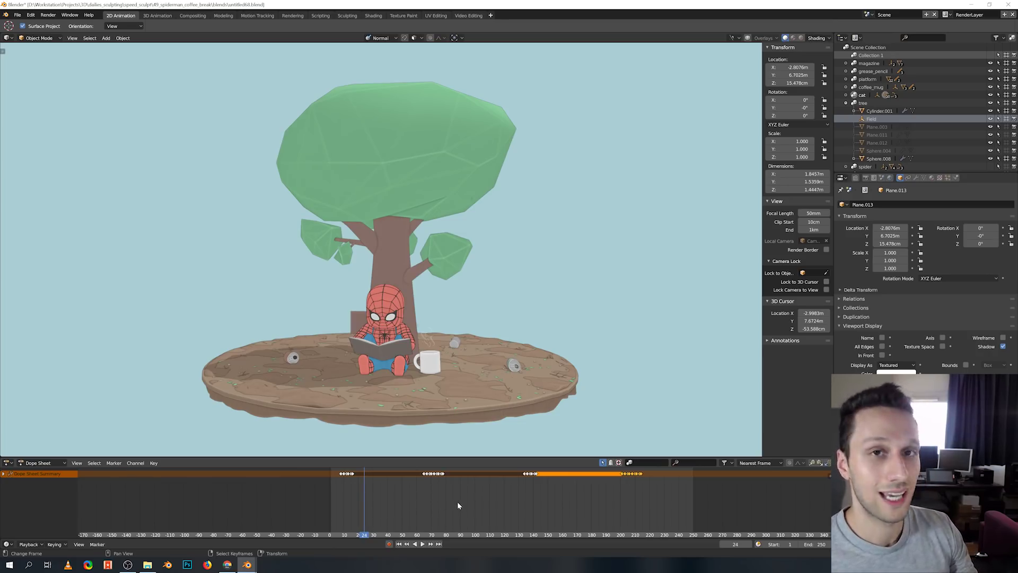
key("space")
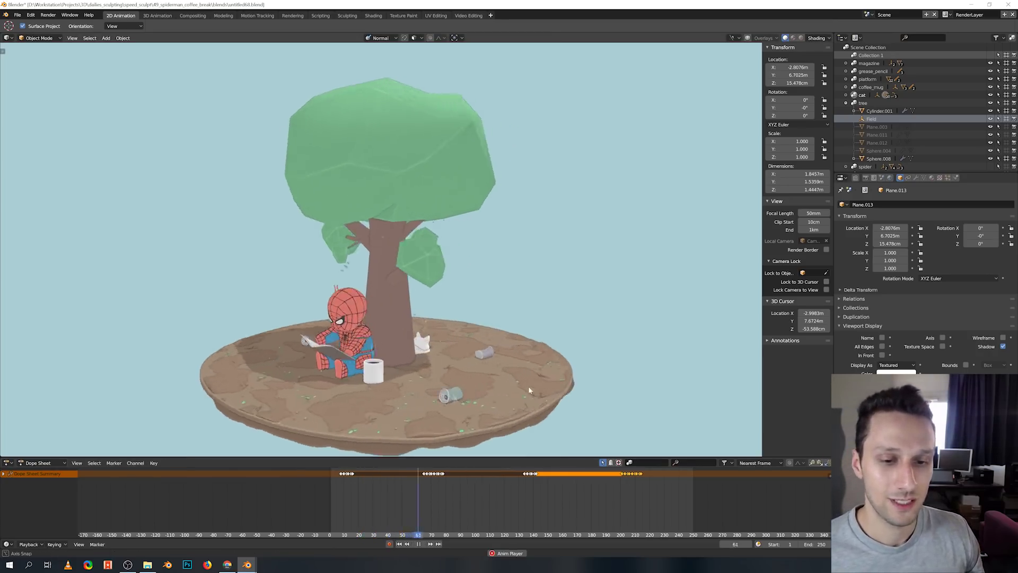
middle_click_drag(529, 386, 517, 319)
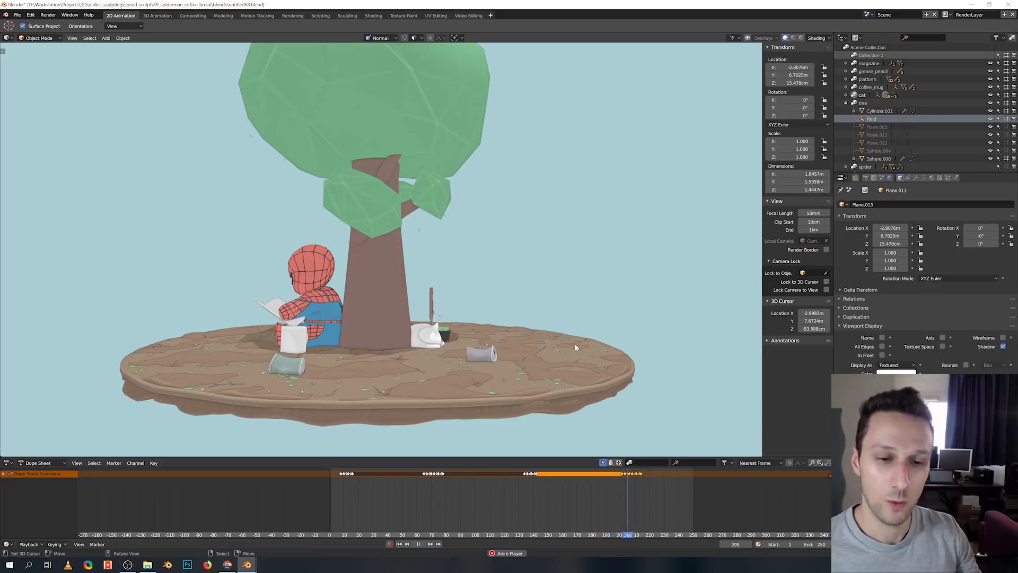
key("space")
Examine the sleeping cat, its thought bubble and the Mr Fluffy sign behind the tree up close.
middle_click_drag(574, 342, 515, 319)
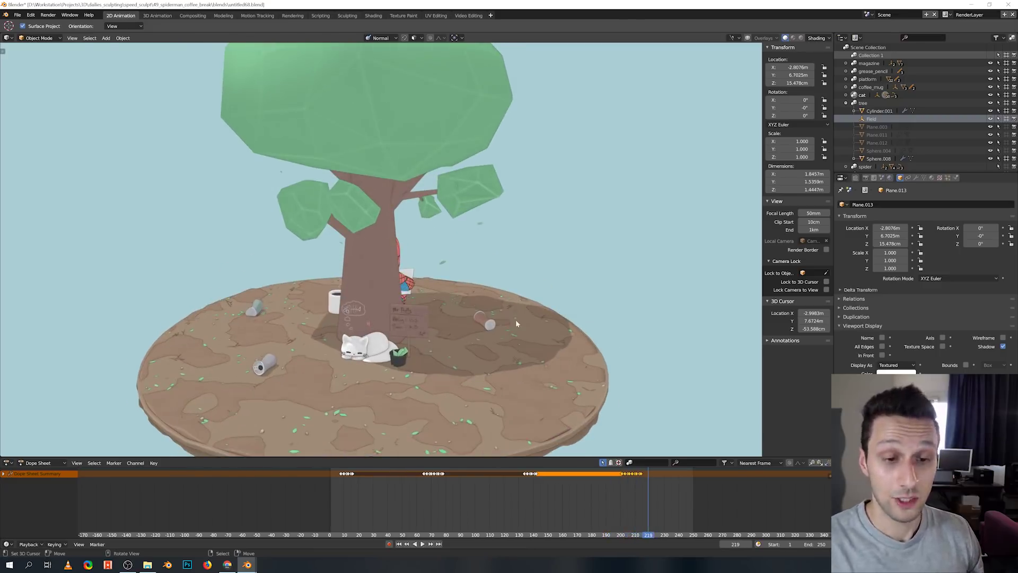
middle_click_drag(572, 287, 545, 370)
scroll(573, 334, "up", 3)
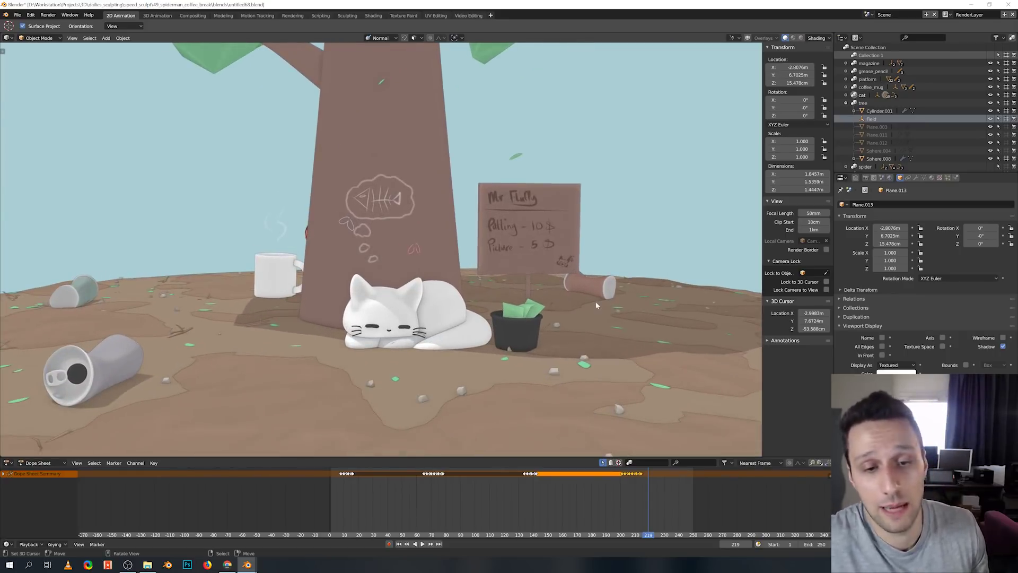
middle_click_drag(596, 301, 587, 253)
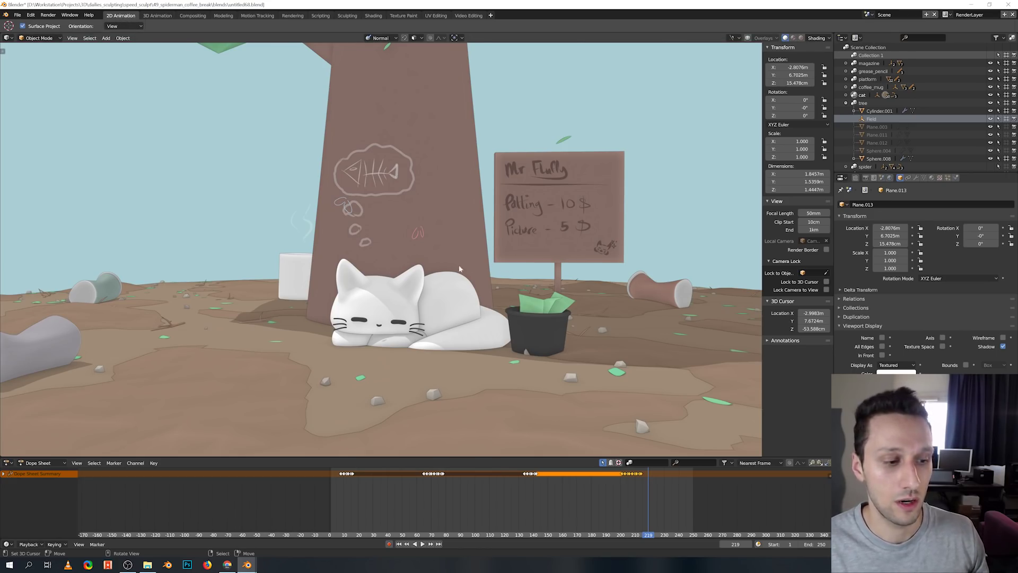
Switch the Dope Sheet to Grease Pencil mode and preview the keyframed drawings, ending at frame 5.
left_click(41, 462)
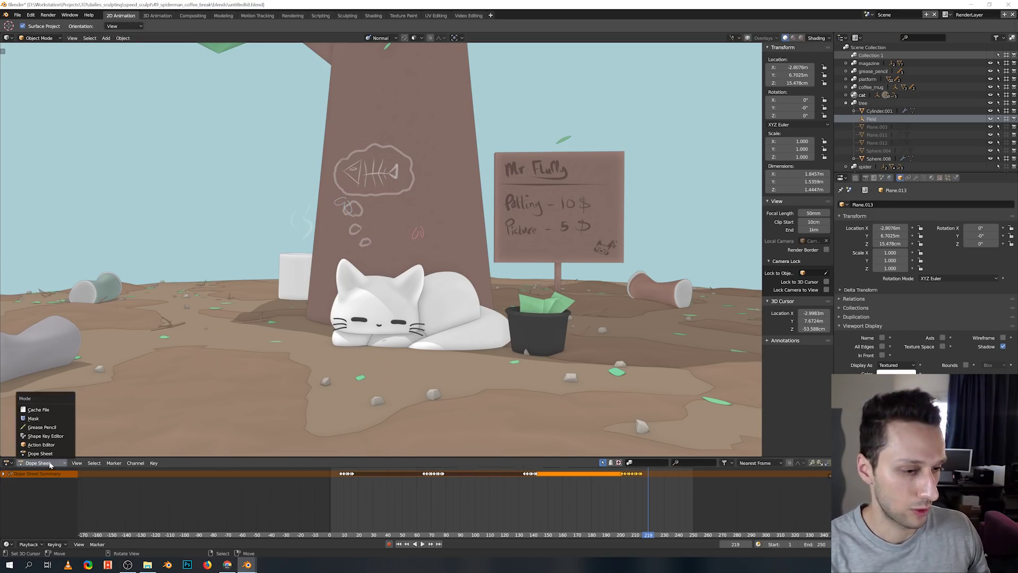
left_click(43, 427)
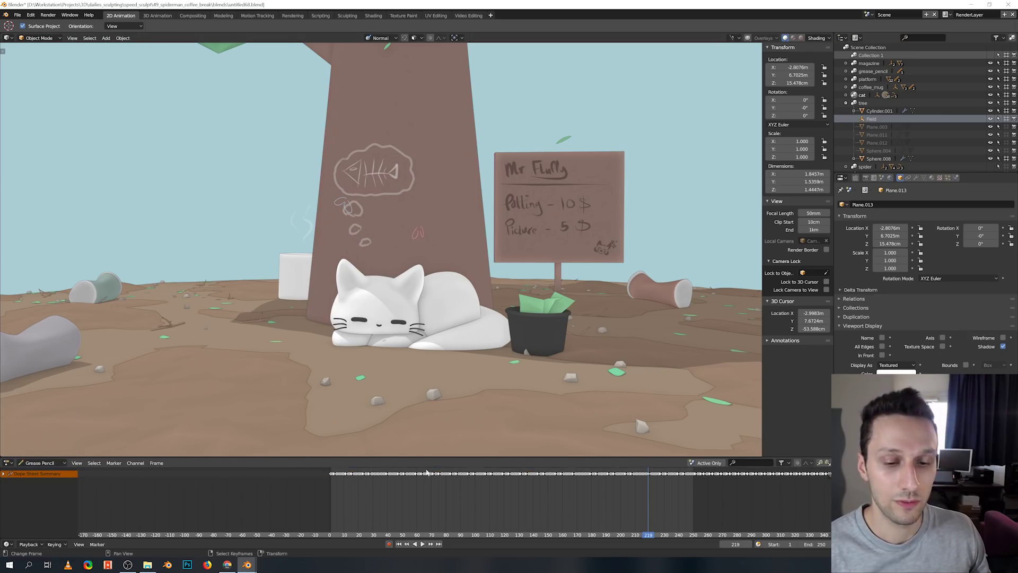
key("space")
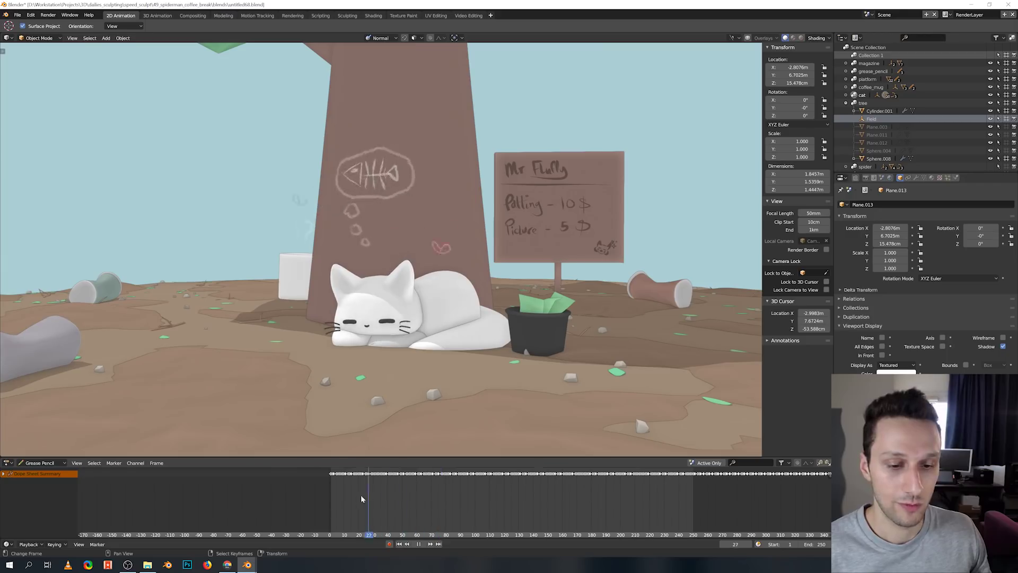
key("space")
left_click(336, 489)
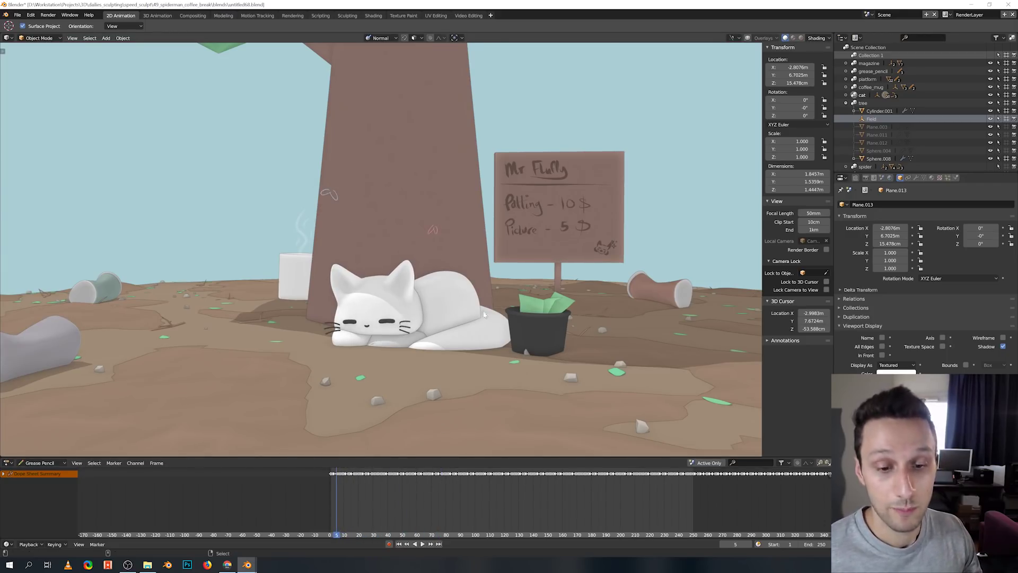
Look at the Grease Pencil entry among the object types that can be added to the scene.
middle_click_drag(456, 307, 455, 292)
scroll(456, 292, "up", 2)
key("shift+a")
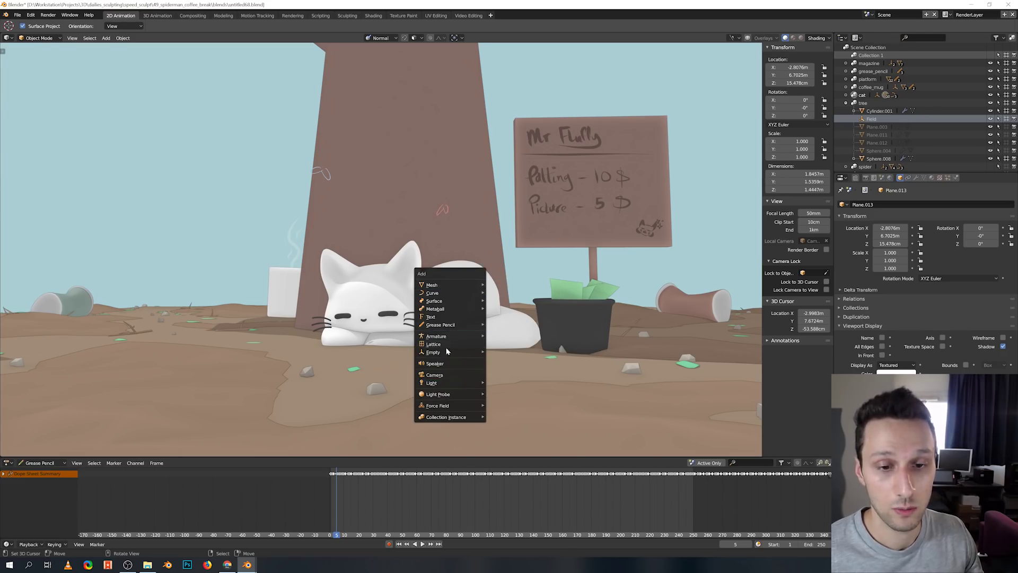
mouse_move(448, 327)
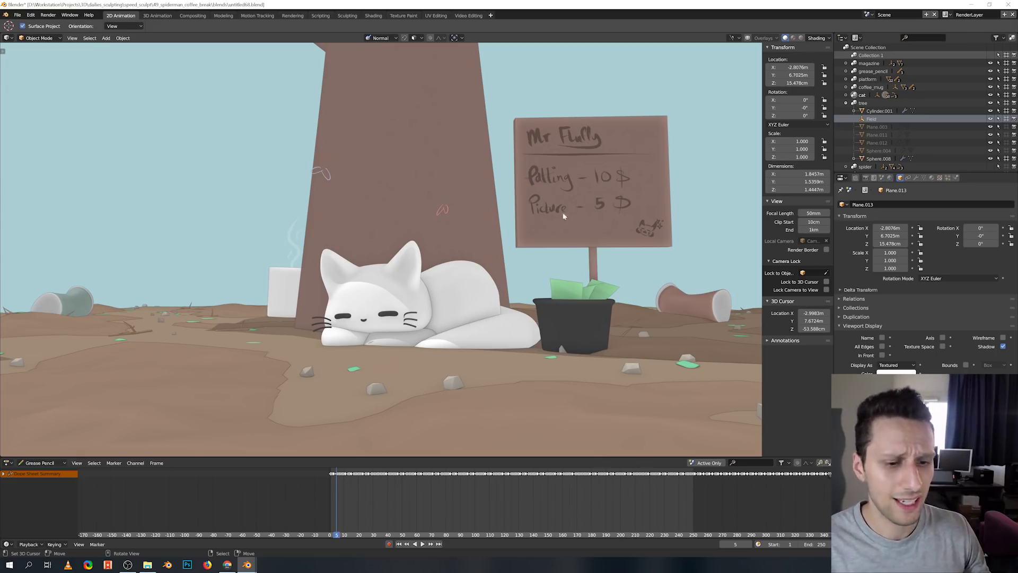
Play the animation to examine the moving drawings around the cat and the steam above the coffee mug.
key("shift+grave")
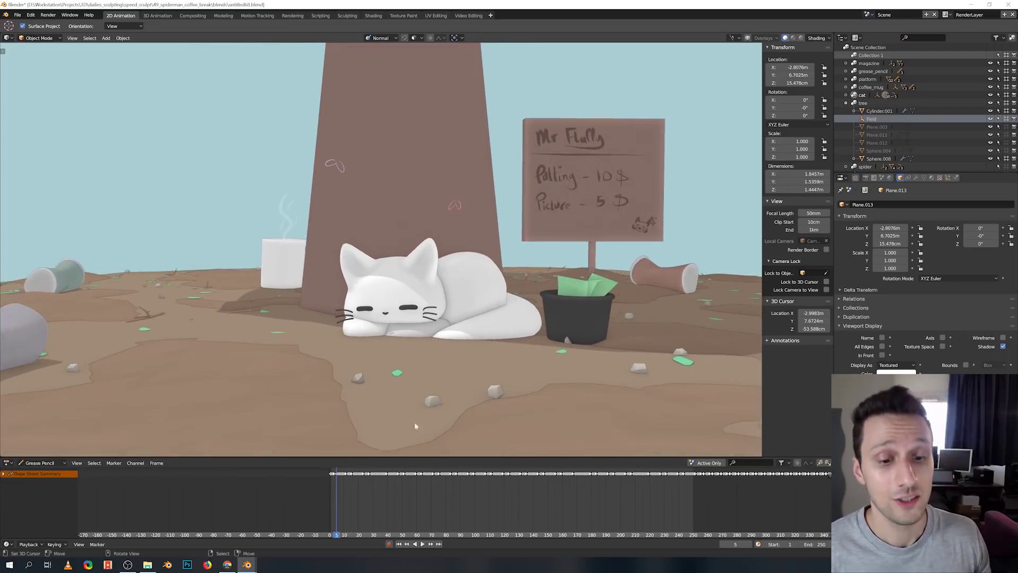
left_click(432, 400)
key("space")
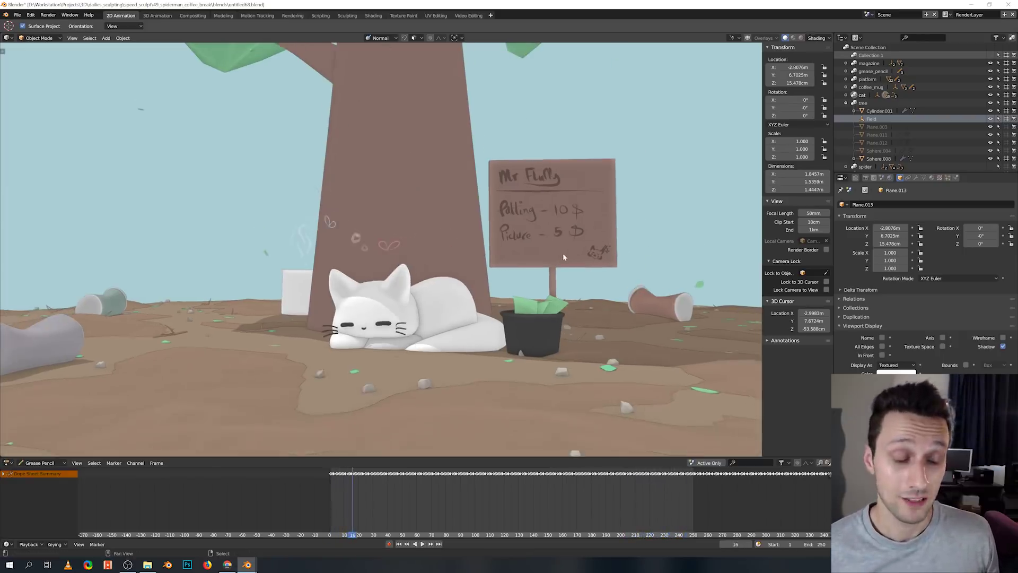
key("space")
middle_click_drag(603, 295, 565, 294)
key("space")
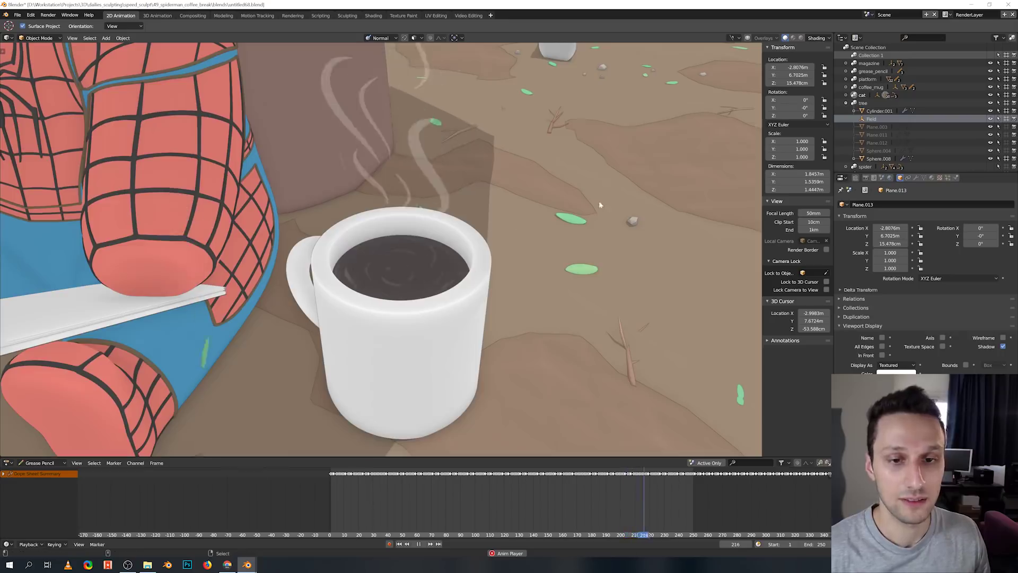
key("space")
Examine the cobweb drawings on the green can lying on the ground up close.
middle_click_drag(588, 259, 477, 276)
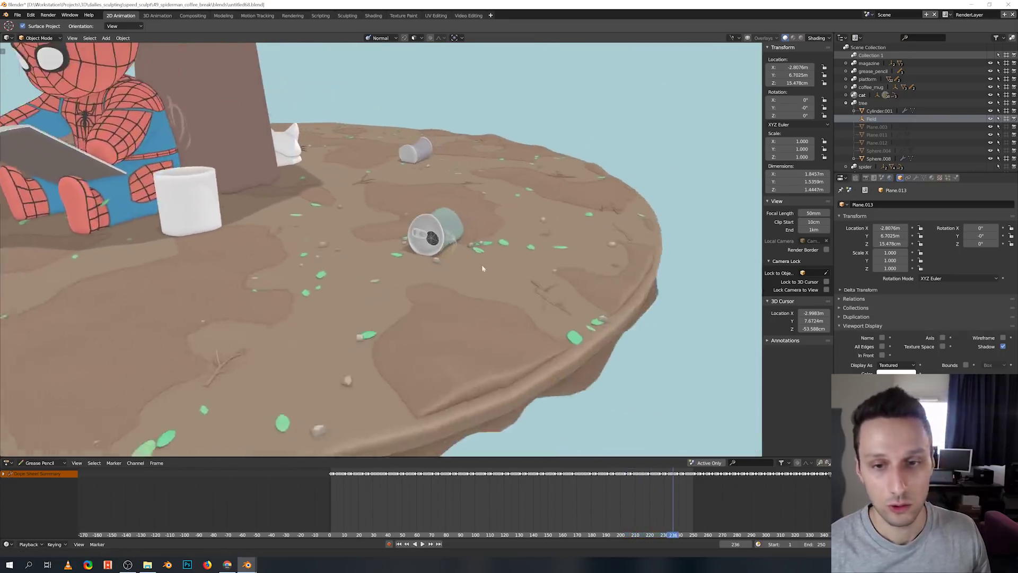
scroll(460, 282, "up", 6)
scroll(460, 282, "up", 3)
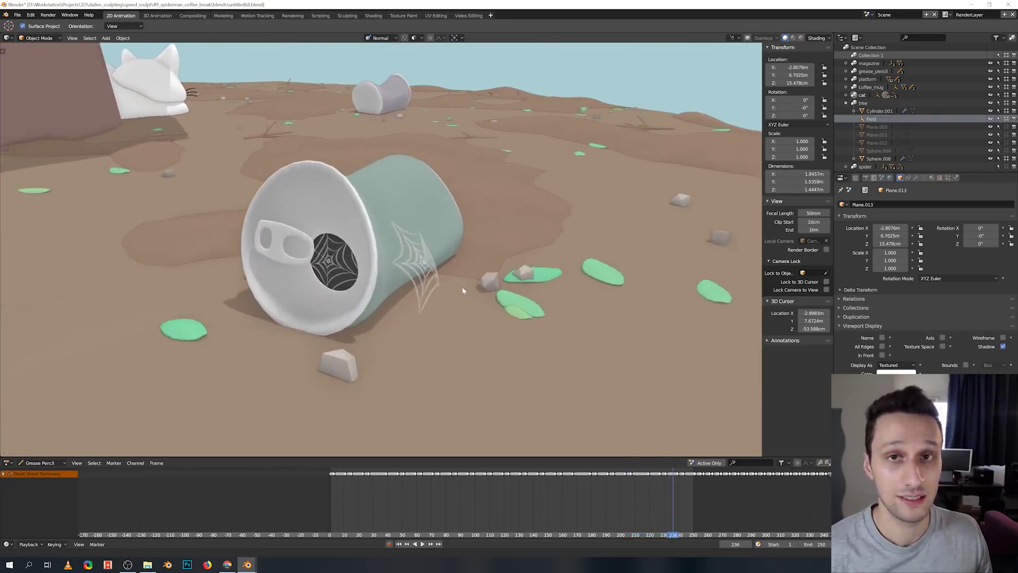
middle_click_drag(584, 229, 572, 205)
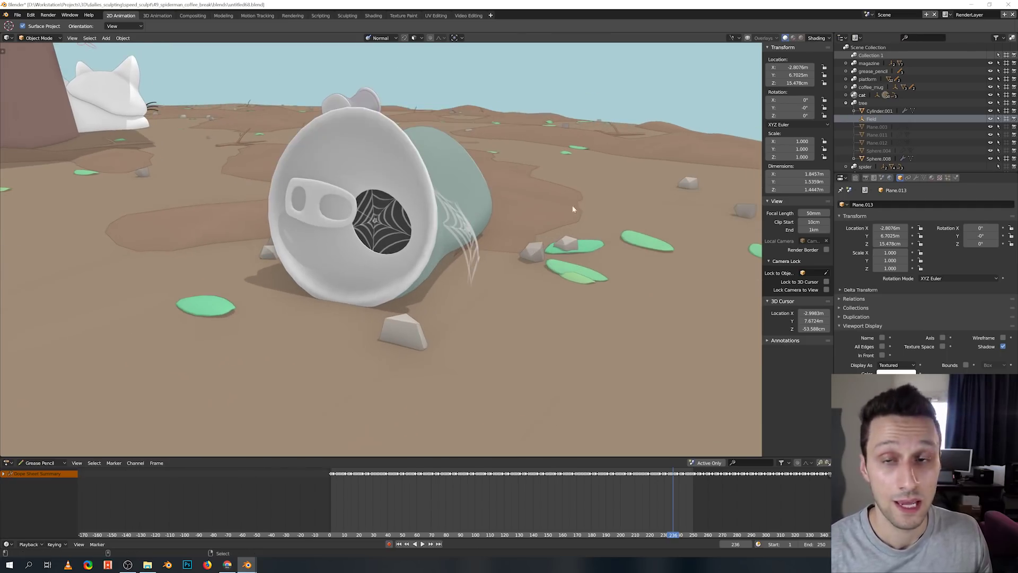
Select the cobweb drawing beside the can with overlays temporarily shown, and look at its available interaction modes.
left_click(748, 38)
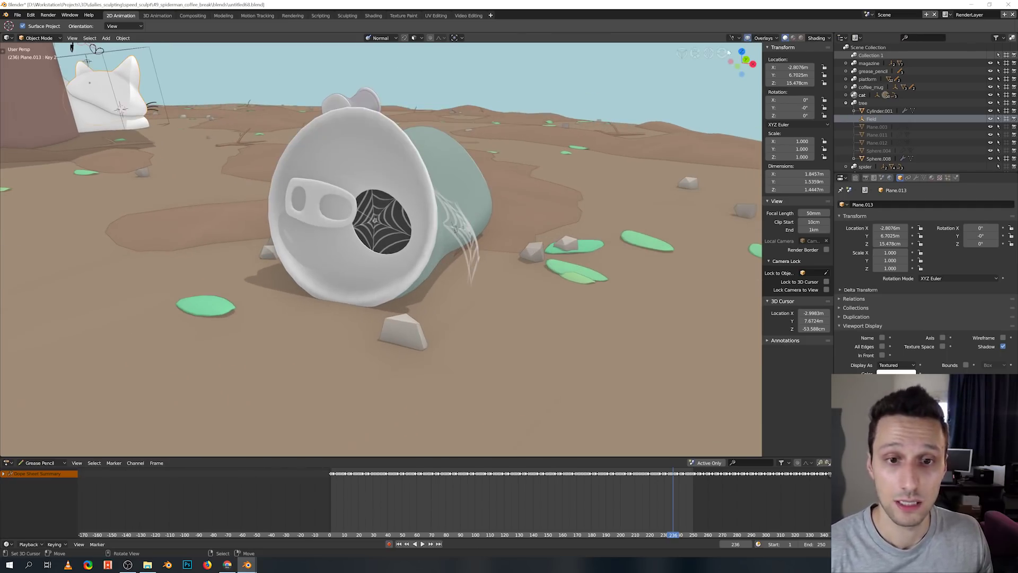
right_click(456, 230)
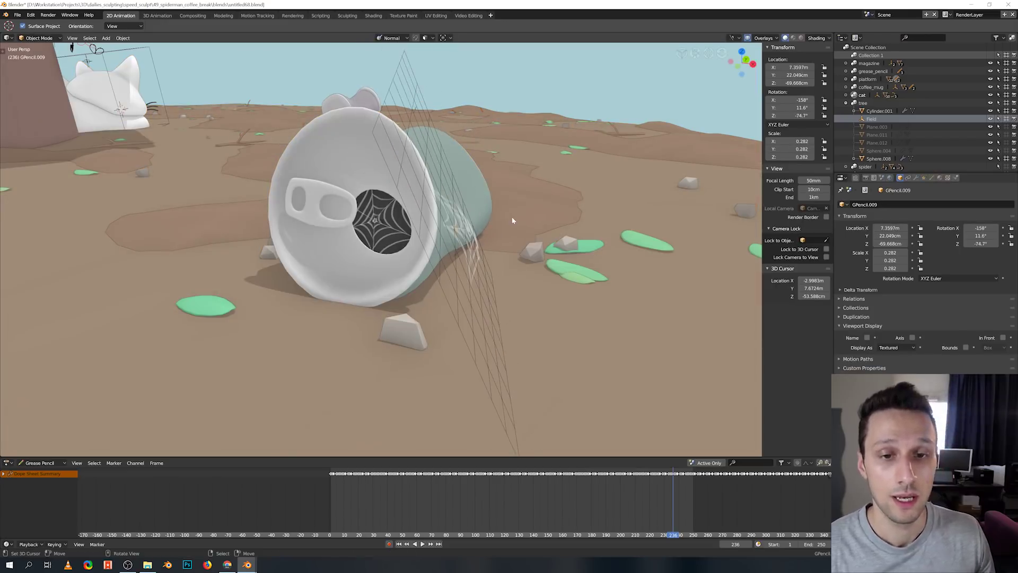
key("ctrl+Tab")
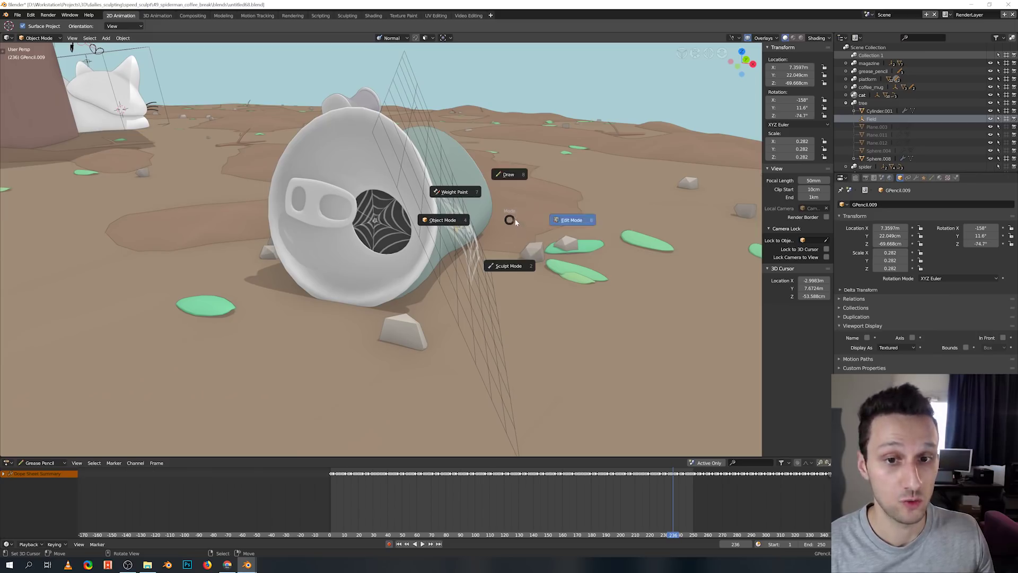
key("Escape")
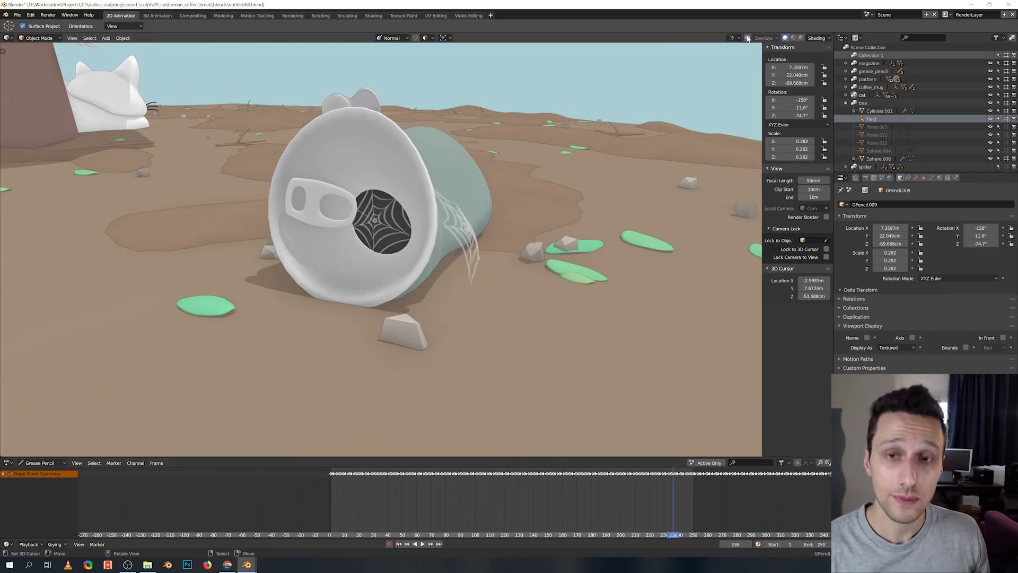
key("shift+alt+z")
Play the animation around Spider-Man reading, and view the whole platform from the cat's side.
key("KP_0")
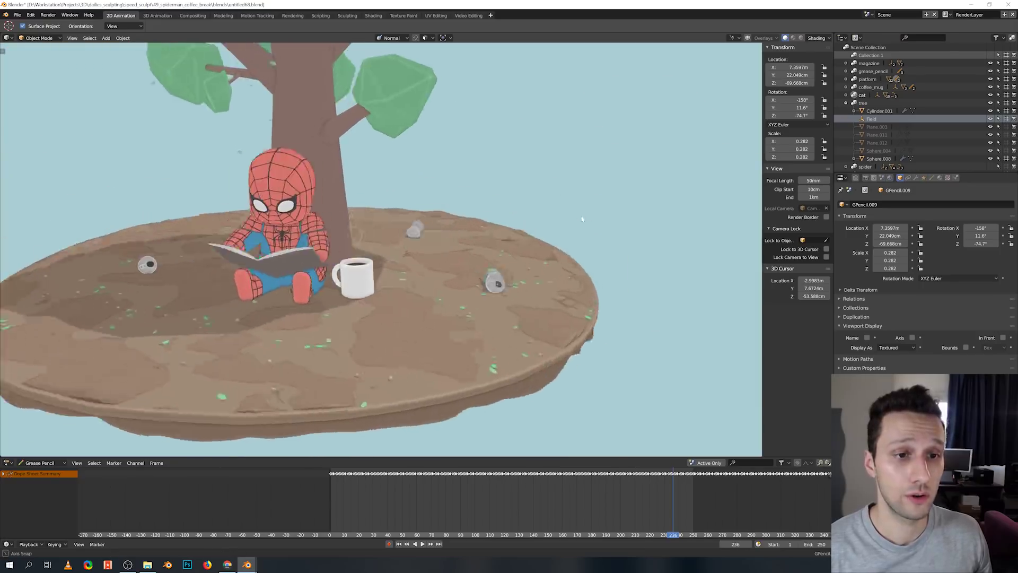
key("space")
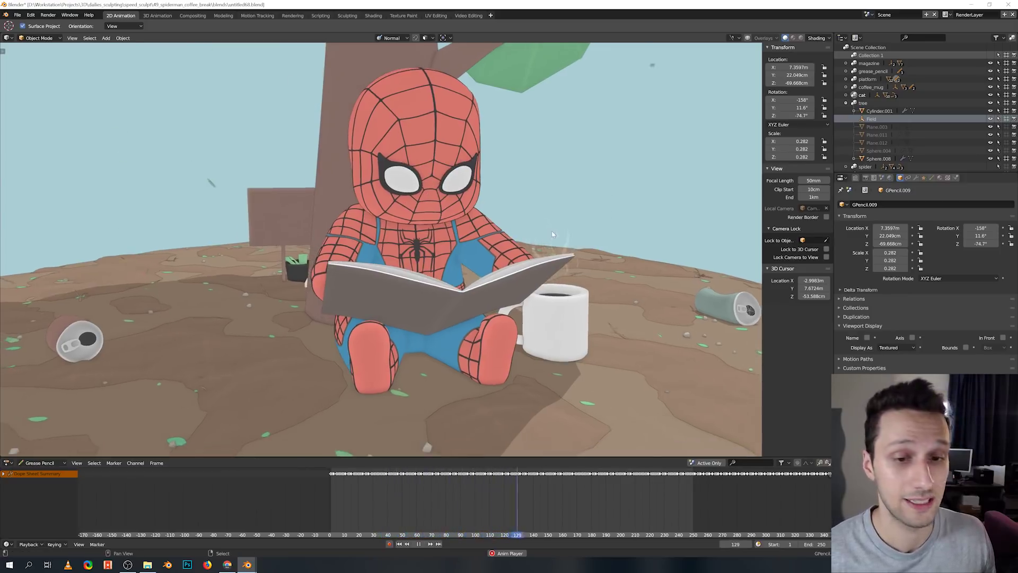
key("space")
scroll(549, 247, "down", 8)
middle_click_drag(552, 252, 539, 303)
scroll(539, 303, "up", 3)
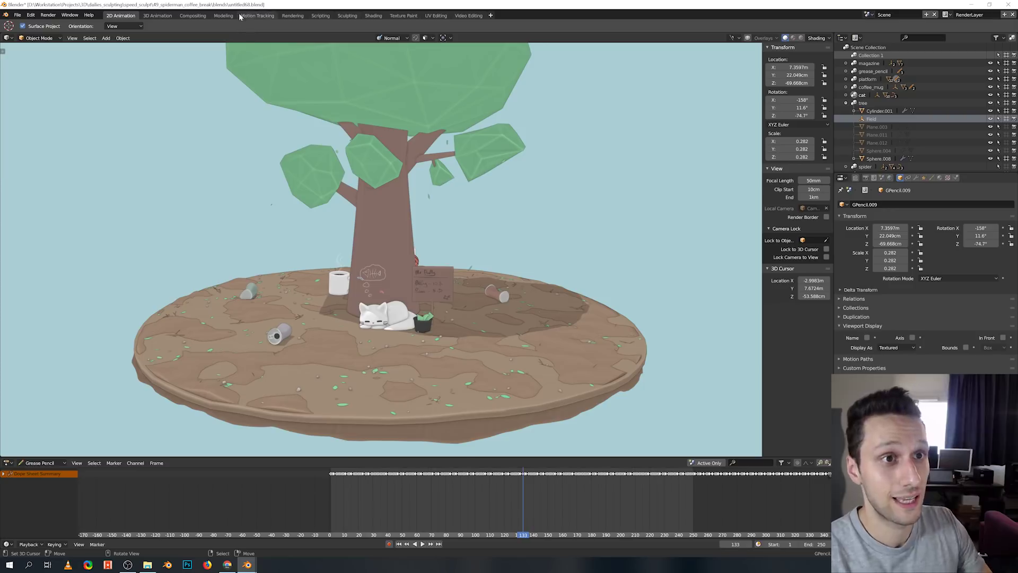
Inspect the mesh of Spider-Man's head up close in Edit Mode with X-ray shading, and return to Object Mode.
middle_click_drag(521, 318, 622, 280)
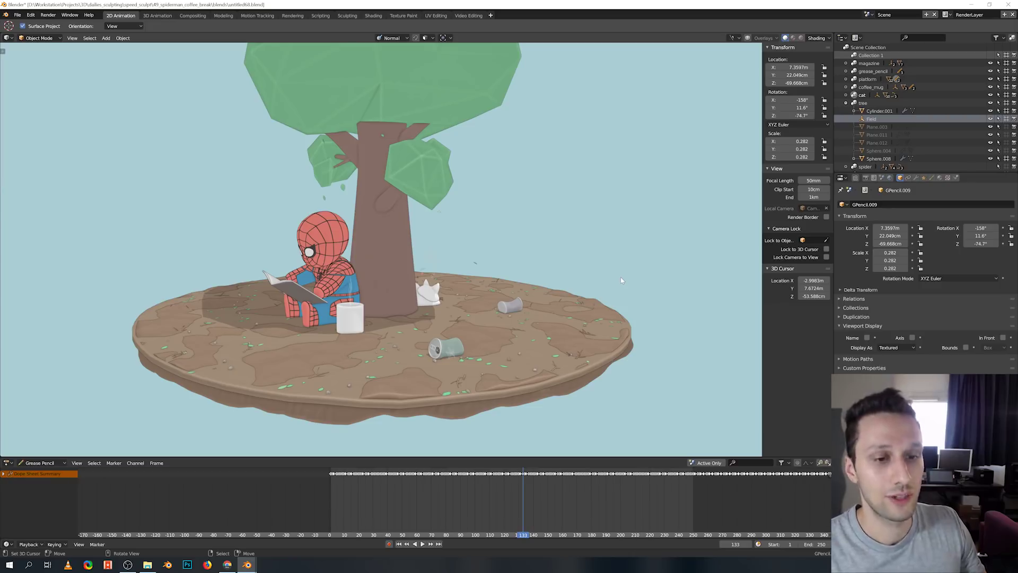
middle_click_drag(586, 257, 596, 277)
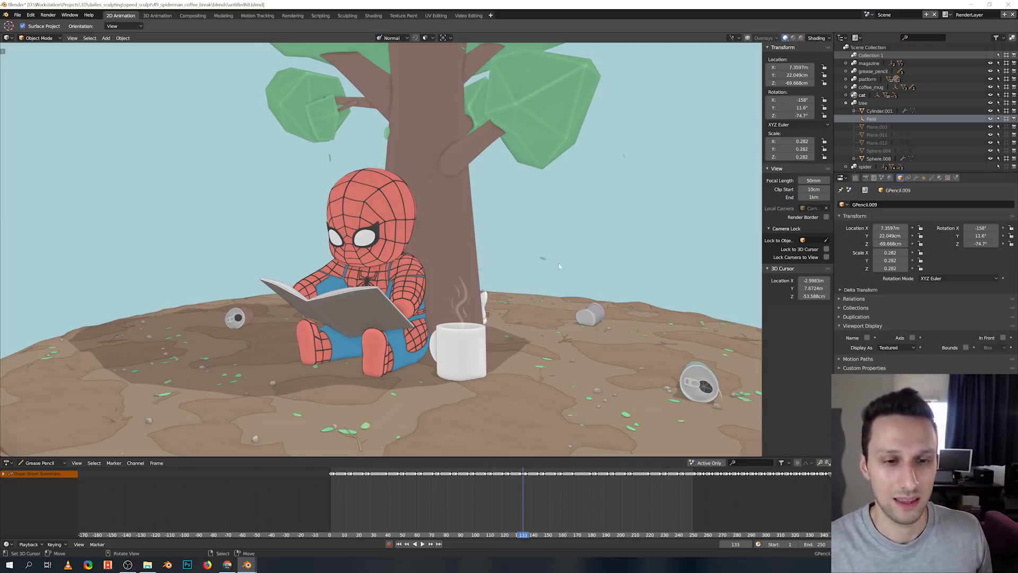
middle_click_drag(560, 266, 493, 241, "ctrl")
key("alt+z")
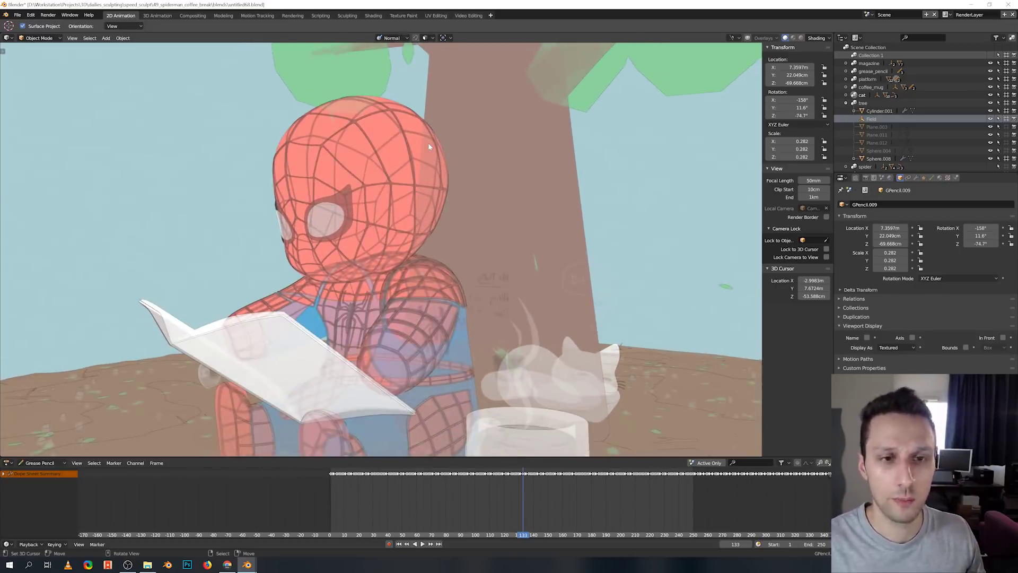
left_click(389, 171)
key("Tab")
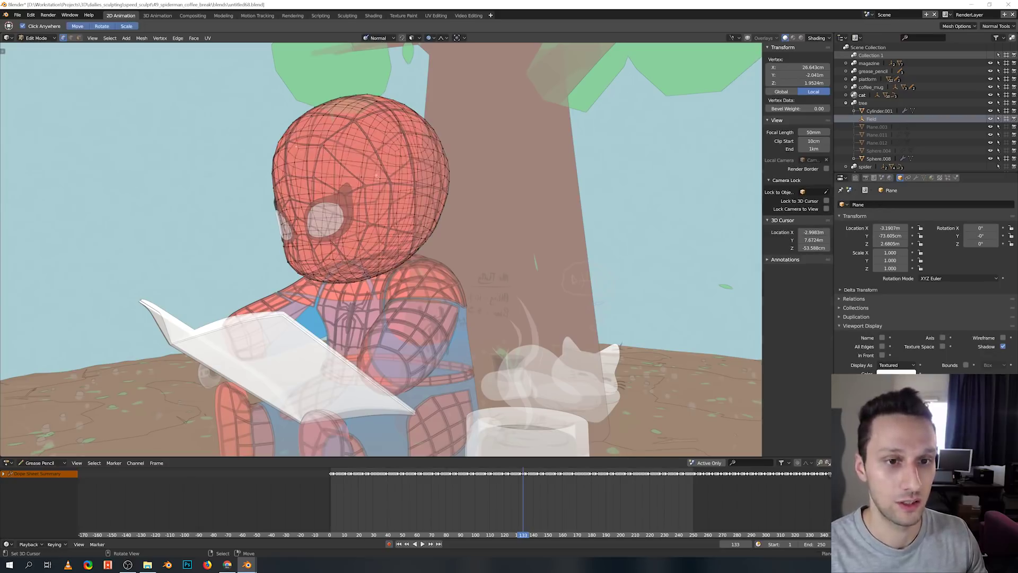
mouse_move(424, 234)
middle_mouse_down()
mouse_move(438, 224)
mouse_move(412, 247)
middle_mouse_up()
key("Tab")
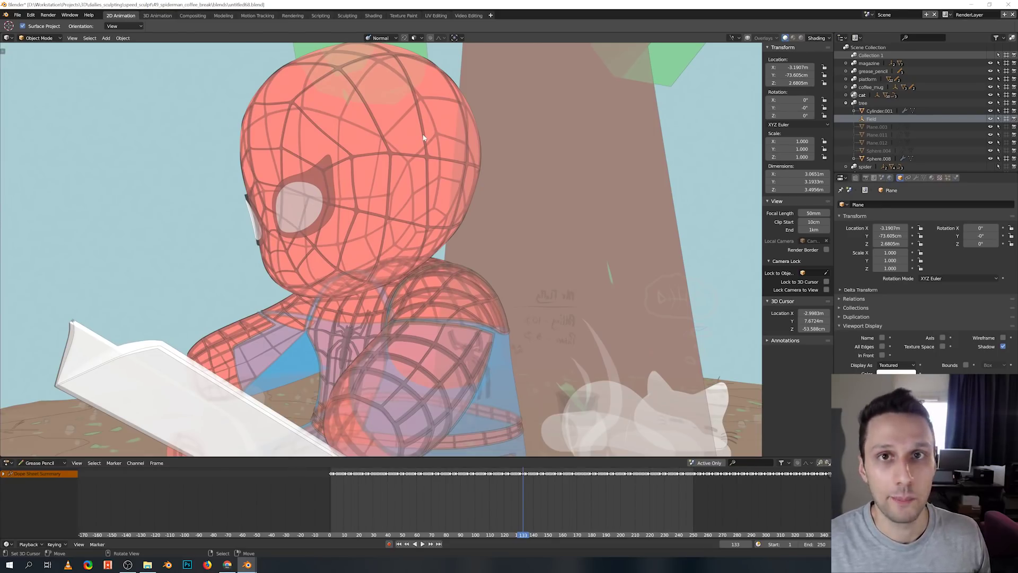
View the whole tree and platform with and without X-ray shading, from Spider-Man's front around to the cat's side.
scroll(423, 136, "down", 6)
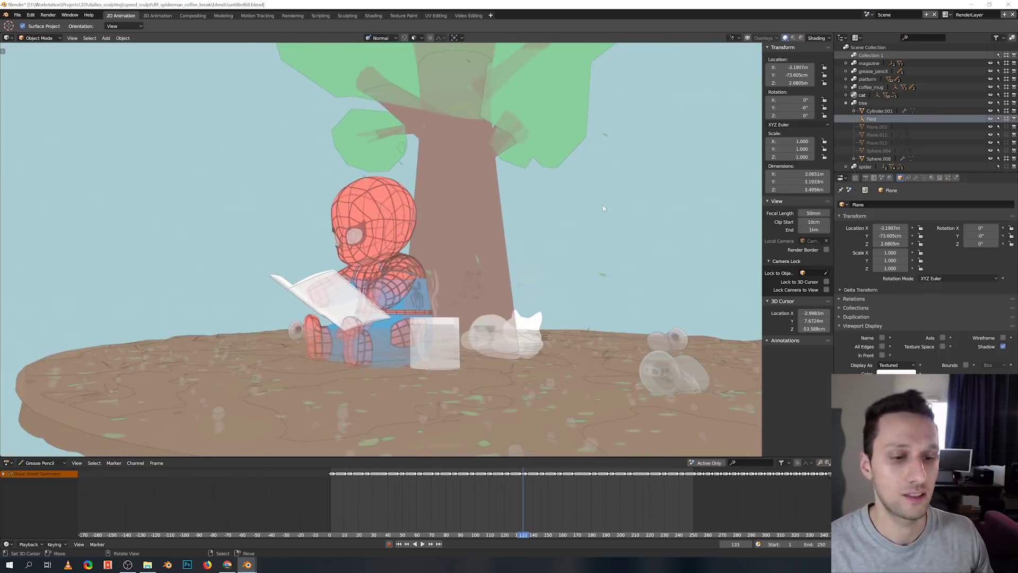
key("Tab")
key("Tab")
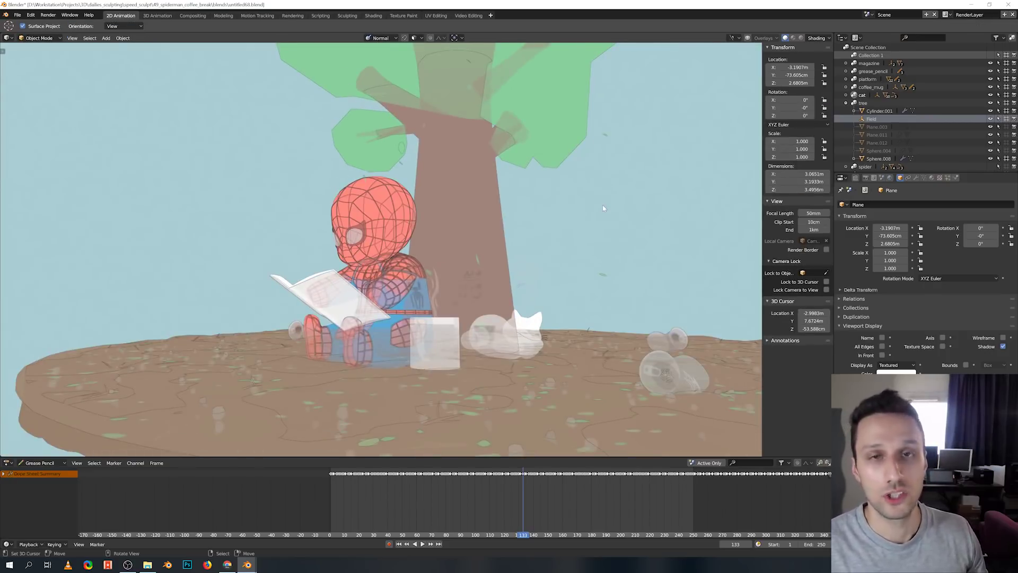
scroll(621, 181, "down", 5)
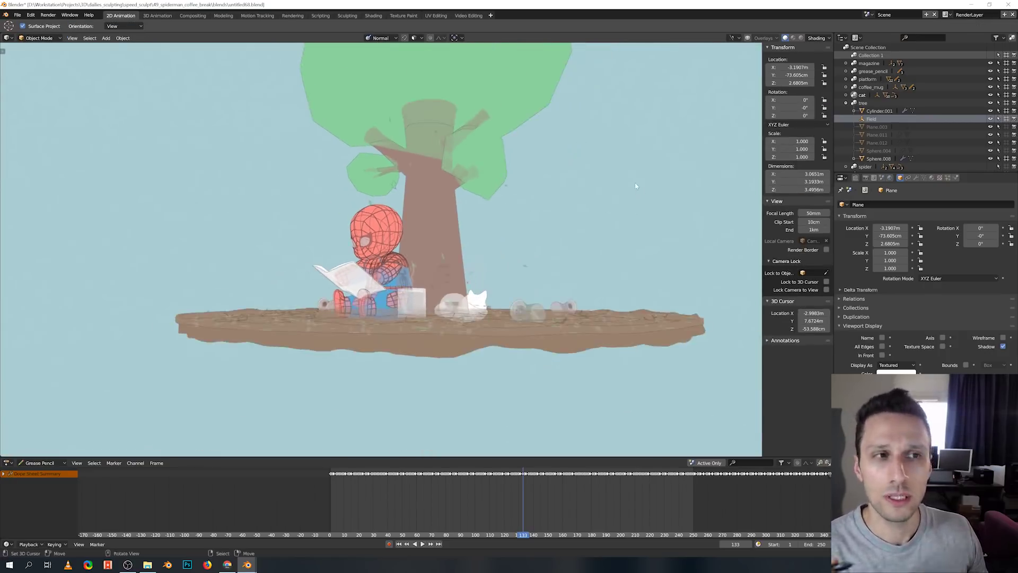
middle_click_drag(636, 186, 602, 202)
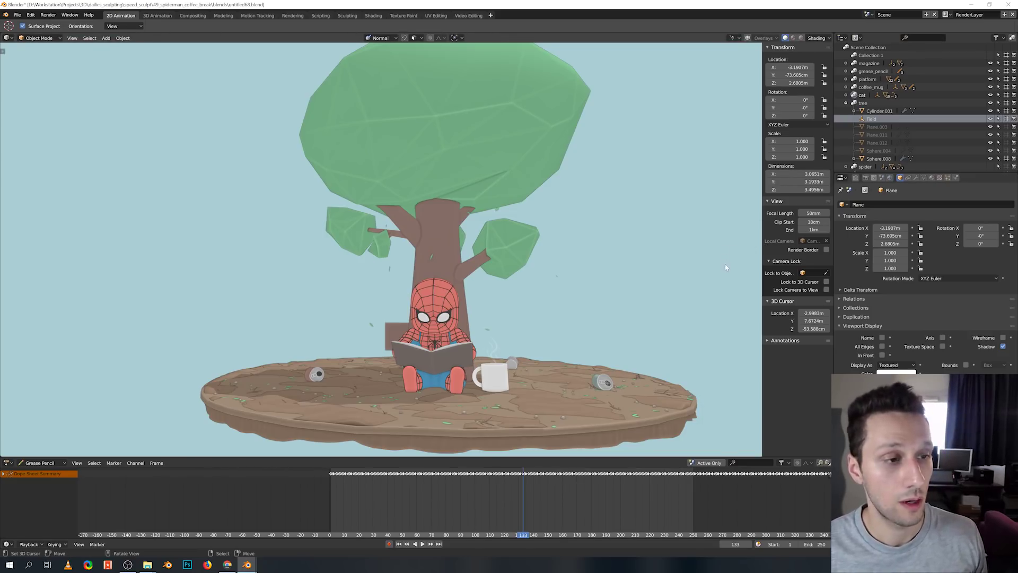
middle_click_drag(731, 264, 652, 253)
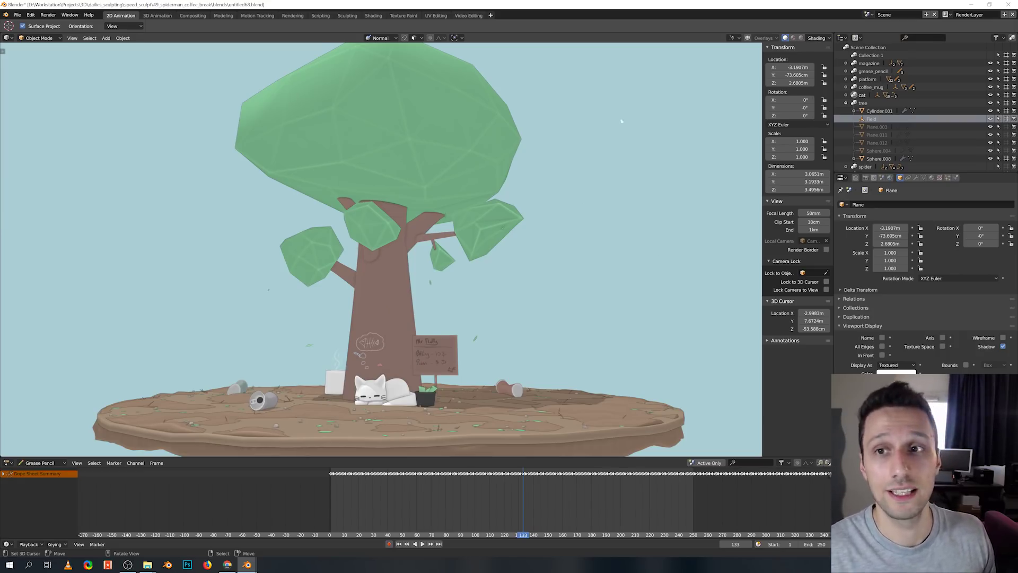
Preview the scene in LookDev shading, look at the available environment lighting images, and return to Solid shading.
left_click(816, 39)
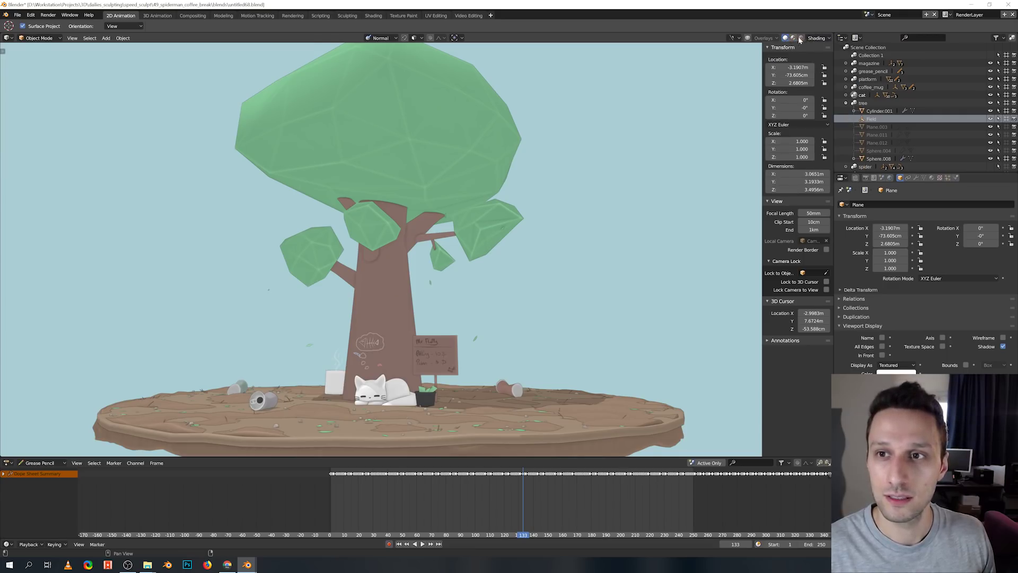
left_click(801, 38)
left_click(817, 38)
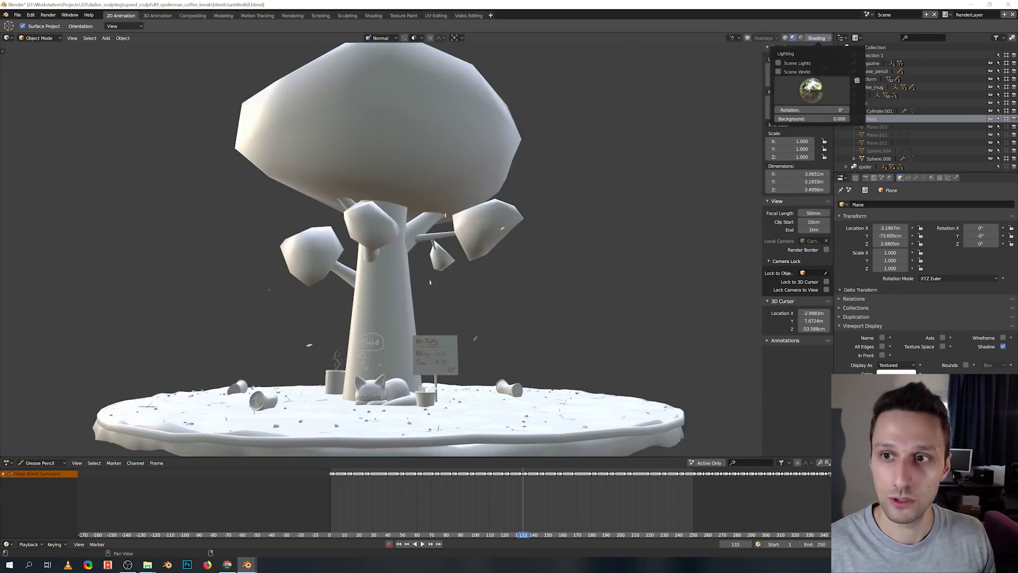
left_click(811, 90)
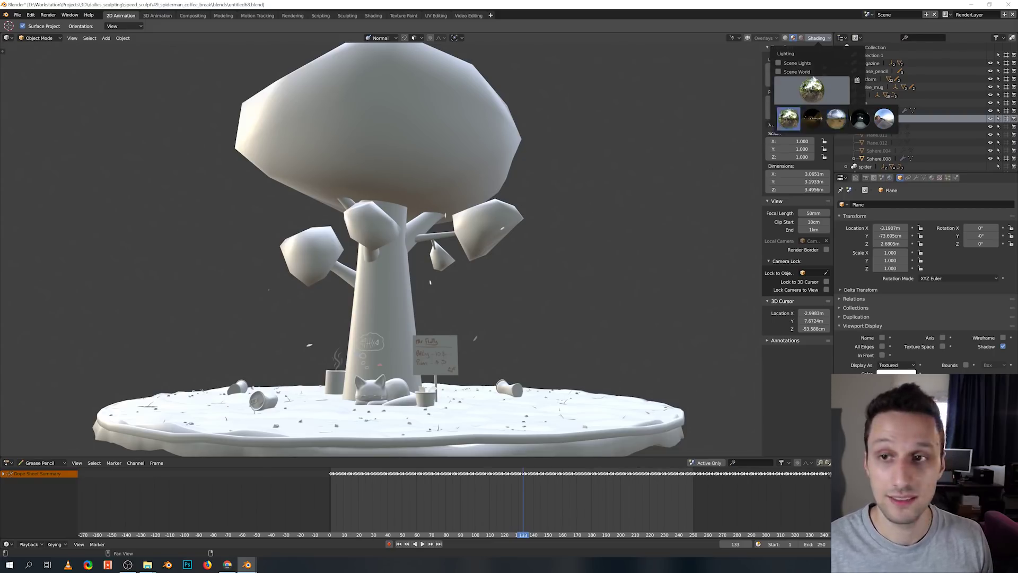
left_click(786, 38)
Compare the look of Spider-Man's front side with the Shadow, Cavity and Outline options of Solid shading toggled off and on.
mouse_move(627, 243)
middle_mouse_down()
mouse_move(557, 302)
mouse_move(559, 312)
mouse_move(572, 301)
mouse_move(536, 184)
mouse_move(499, 286)
mouse_move(536, 304)
middle_mouse_up()
scroll(536, 304, "up", 4)
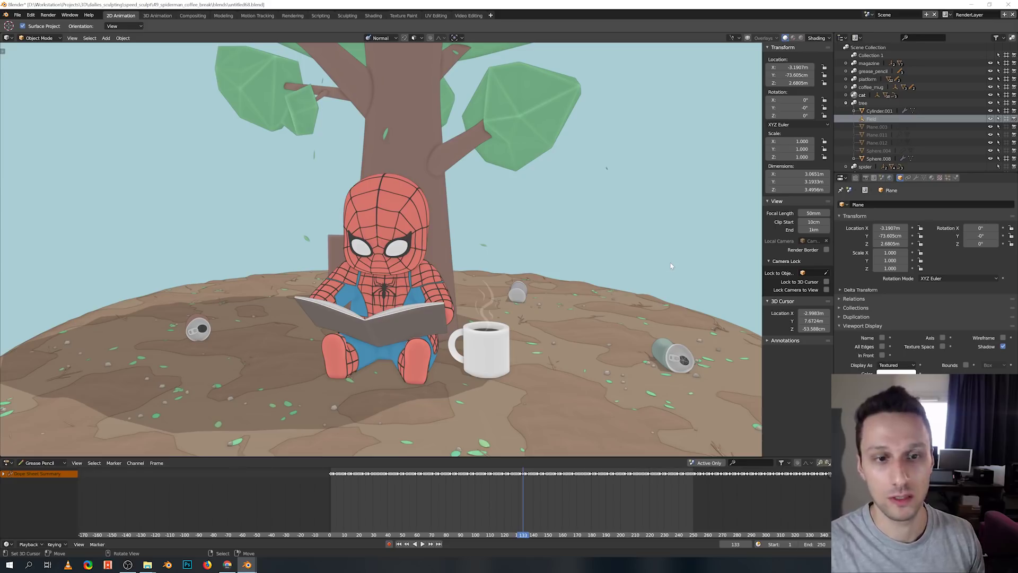
middle_click_drag(626, 237, 566, 185)
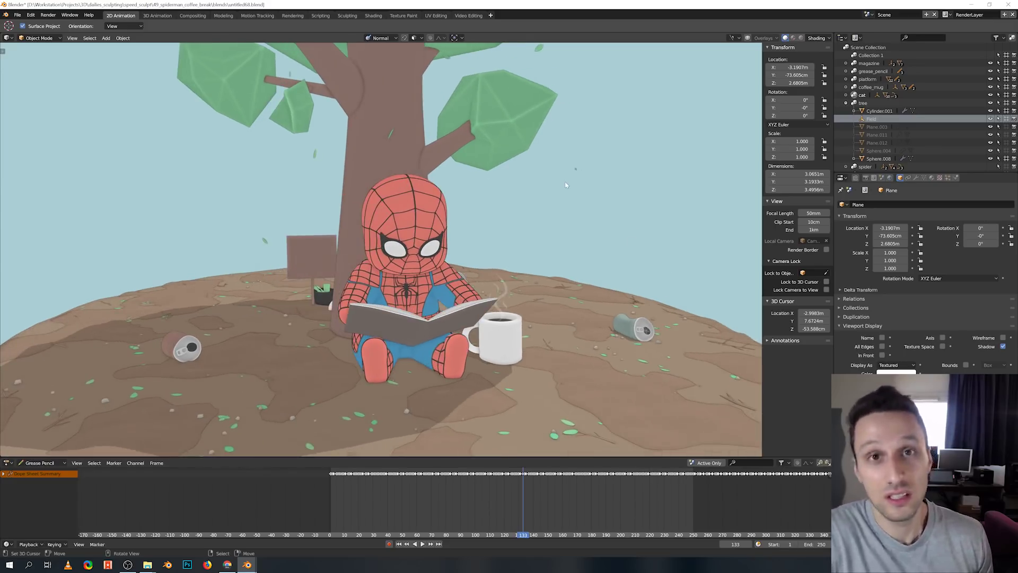
left_click(816, 38)
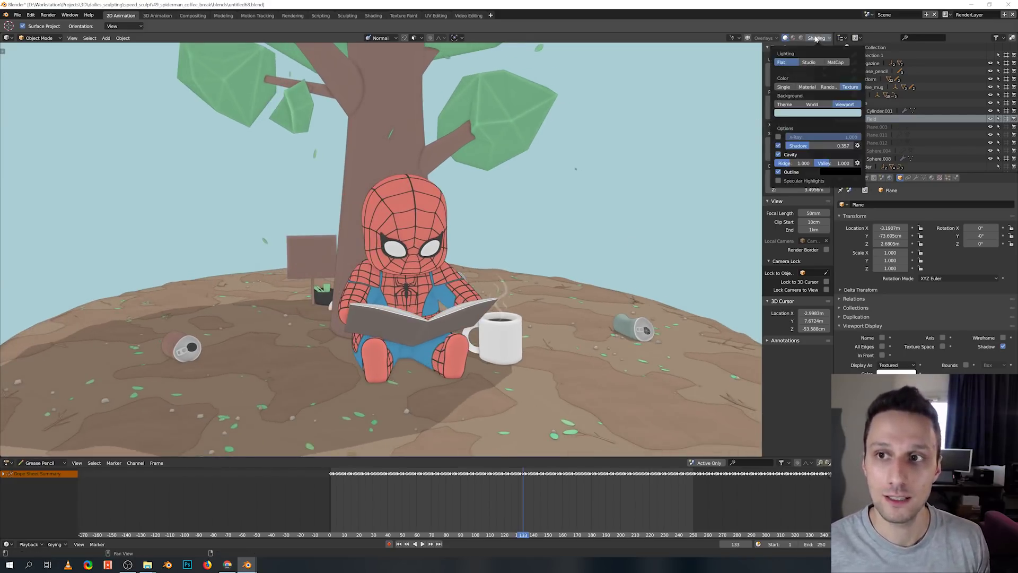
left_click(778, 154)
left_click(778, 155)
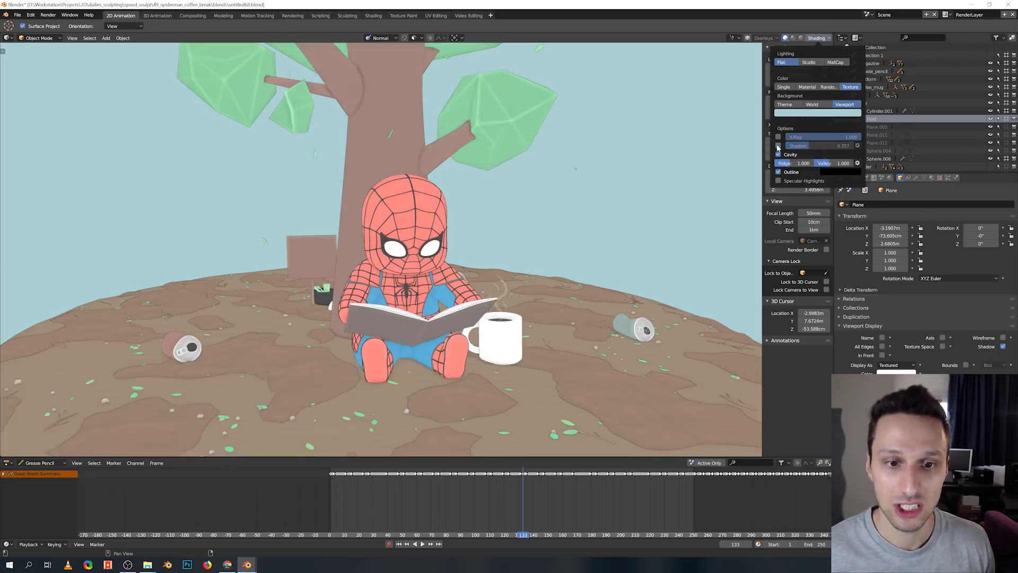
left_click(778, 172)
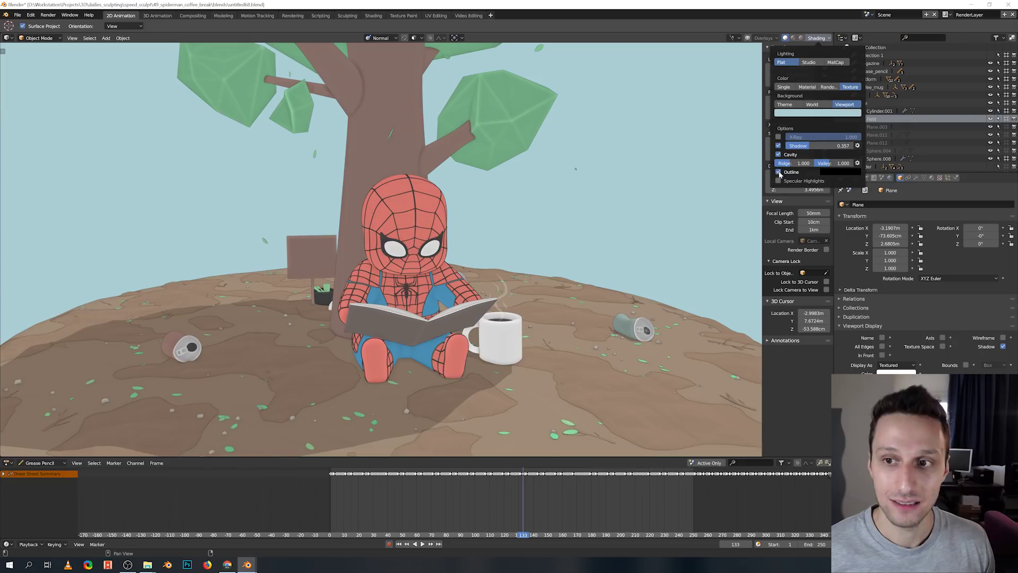
left_click(779, 172)
left_click(778, 173)
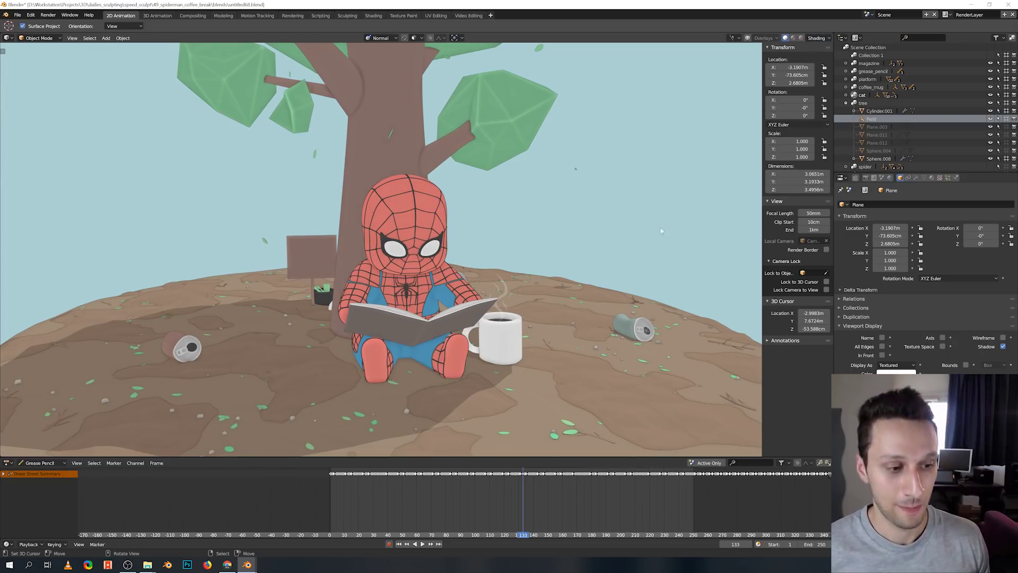
Play the animation and examine Spider-Man reading from a low front view and a closer angle.
scroll(652, 243, "down", 5)
middle_click_drag(652, 243, 628, 318)
scroll(628, 318, "up", 6)
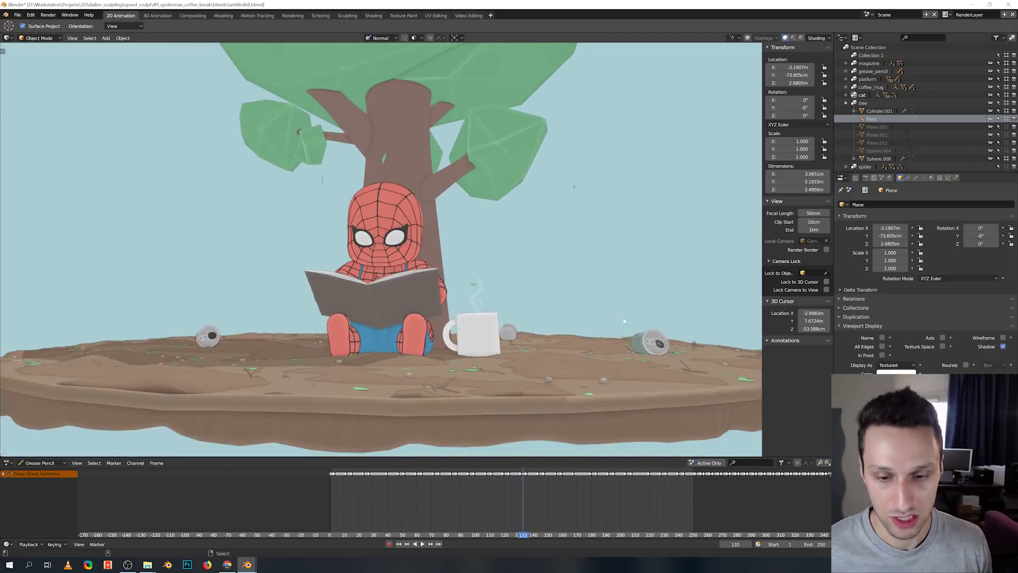
key("space")
scroll(625, 316, "up", 2)
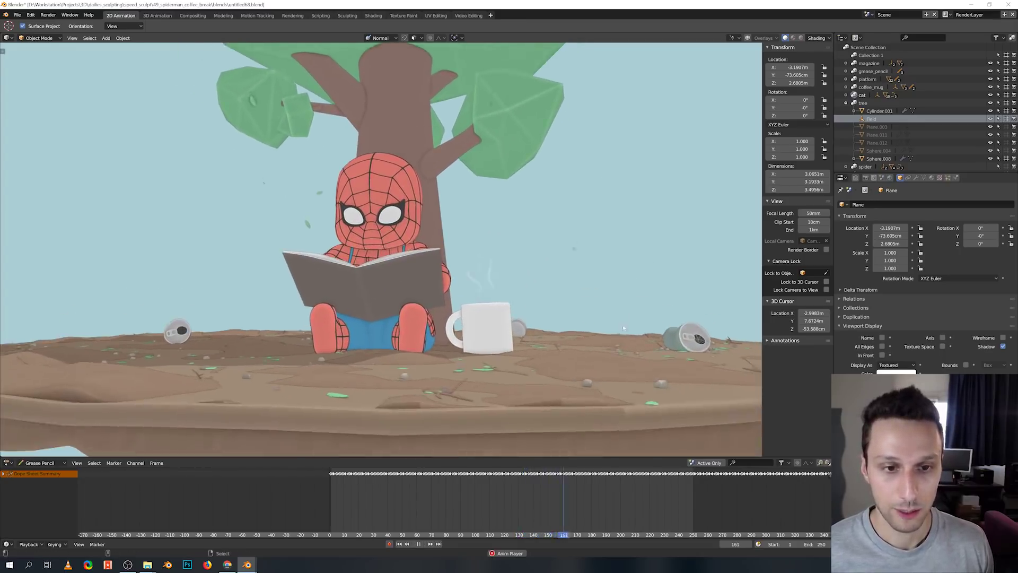
middle_click_drag(626, 315, 644, 275)
scroll(634, 307, "down", 3)
scroll(650, 247, "up", 5)
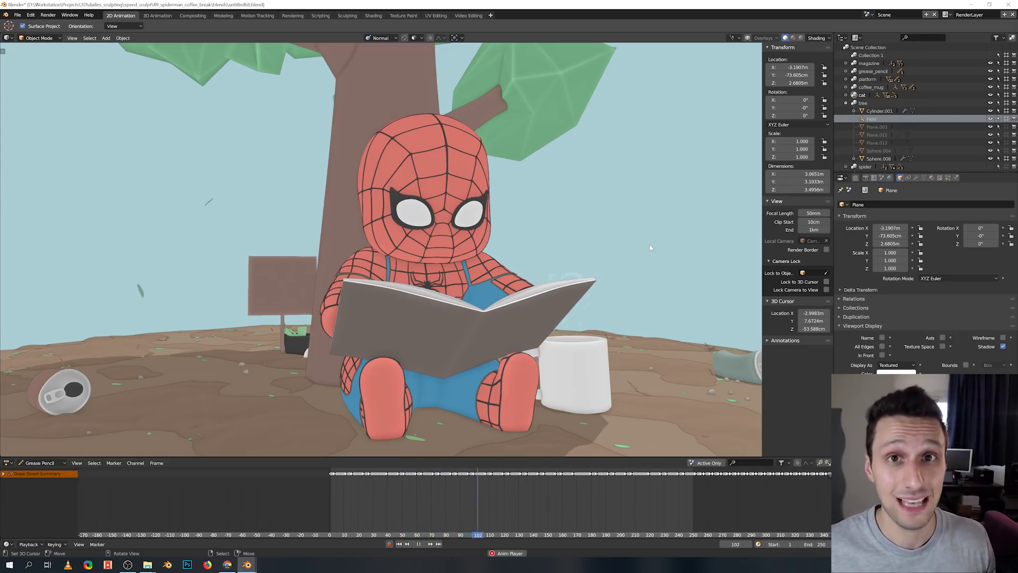
Maximize the 3D viewport, view the scene from underneath the platform, and play the animation.
key("ctrl+space")
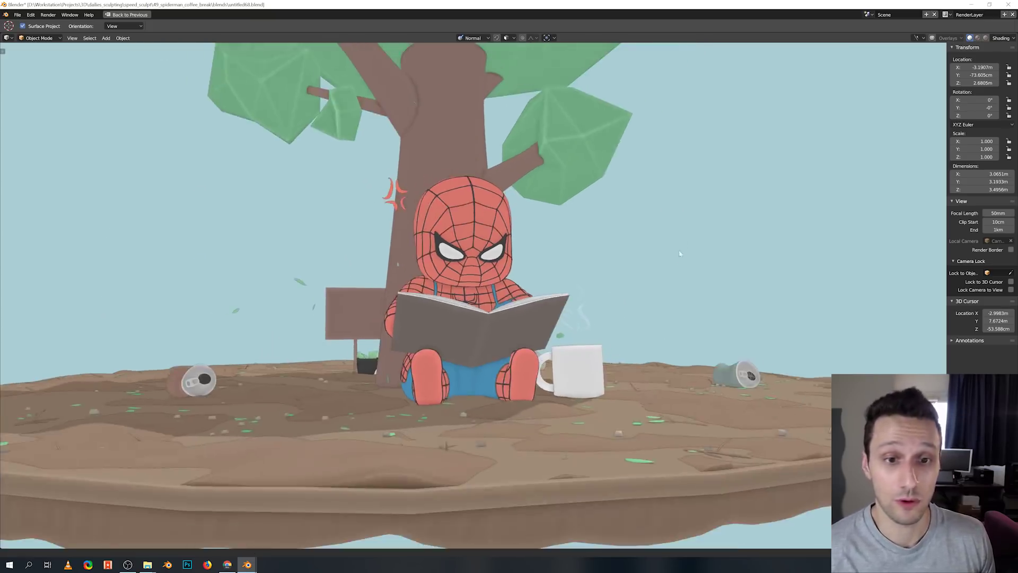
middle_click_drag(680, 253, 775, 206)
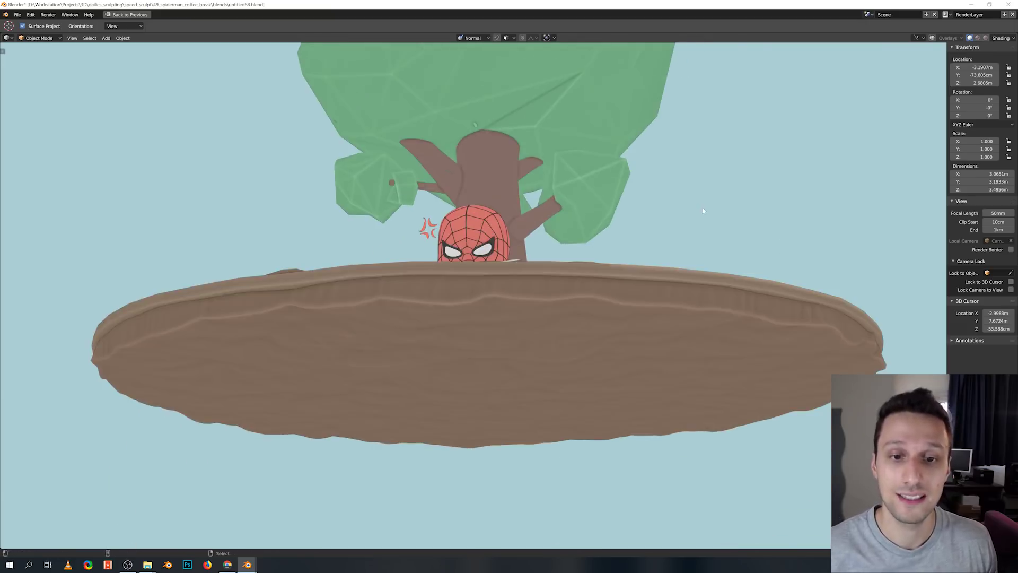
middle_click_drag(703, 211, 722, 150)
key("space")
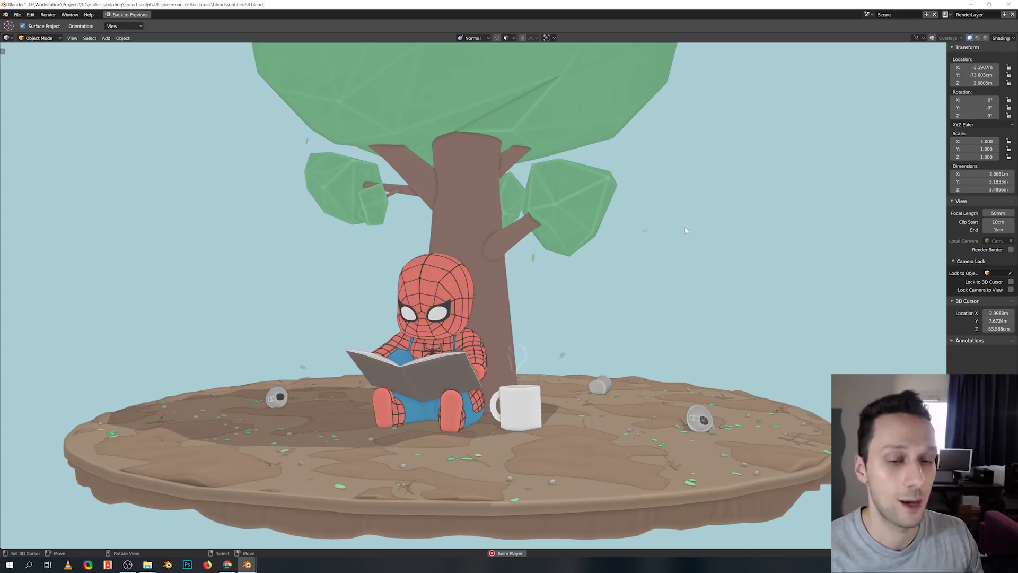
Select the tree's parts in X-ray shading and inspect the foliage mesh in Edit Mode while the animation plays.
middle_click_drag(685, 231, 491, 272)
left_click(490, 274)
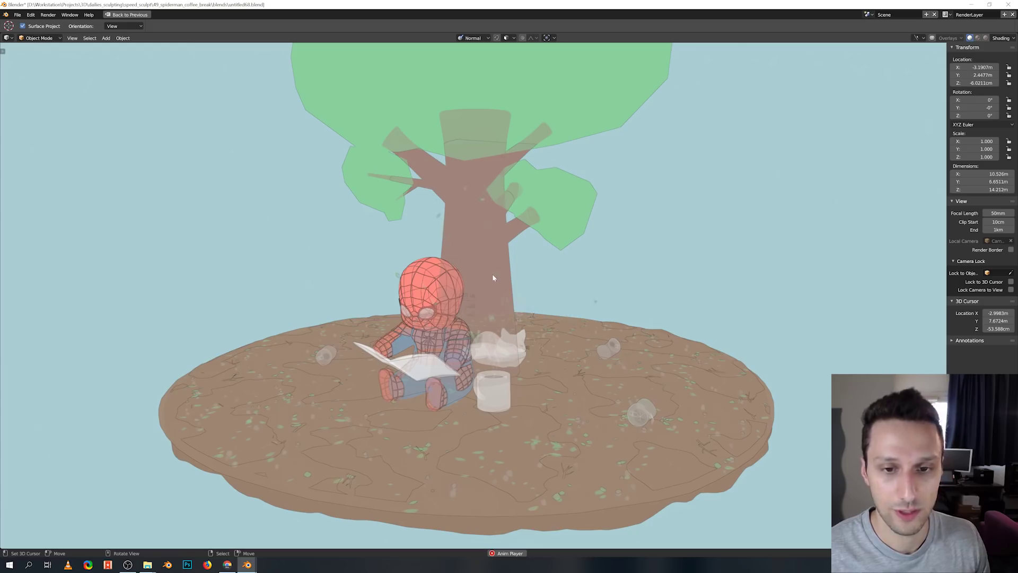
key("Tab")
key("Tab")
key("Tab")
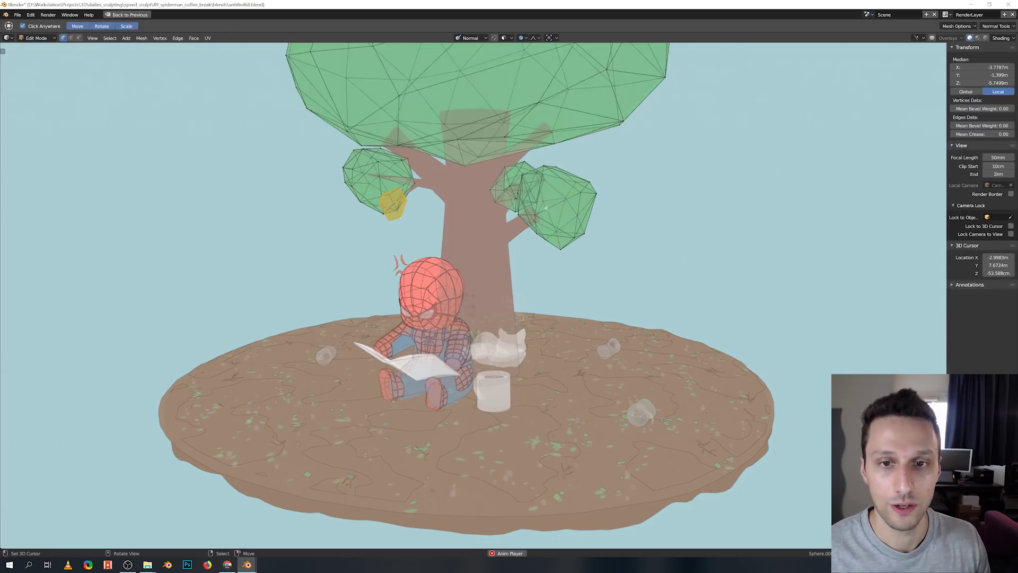
key("Tab")
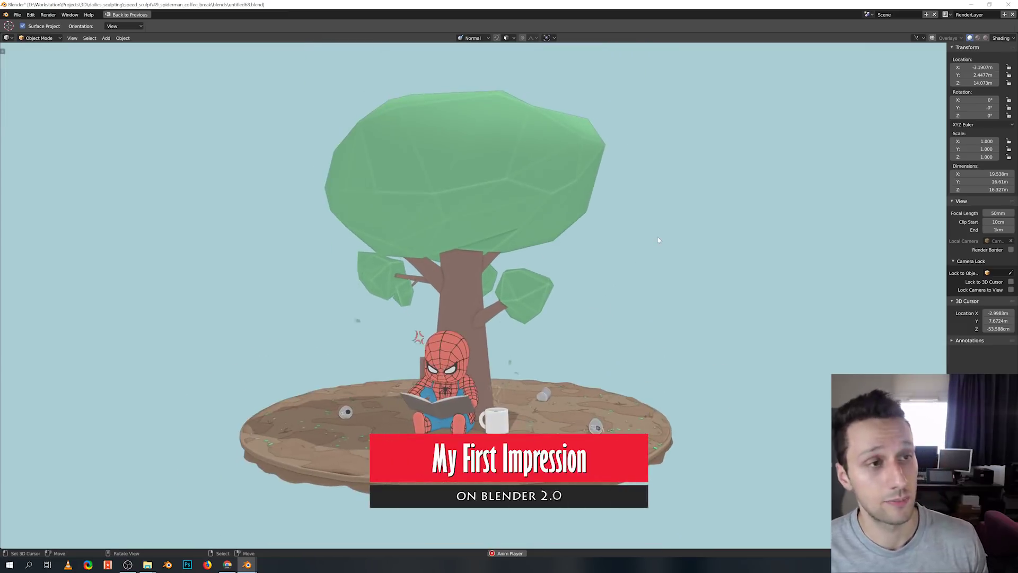
View the full tree from the cat's side, pausing and resuming the animation.
middle_click_drag(659, 238, 648, 257)
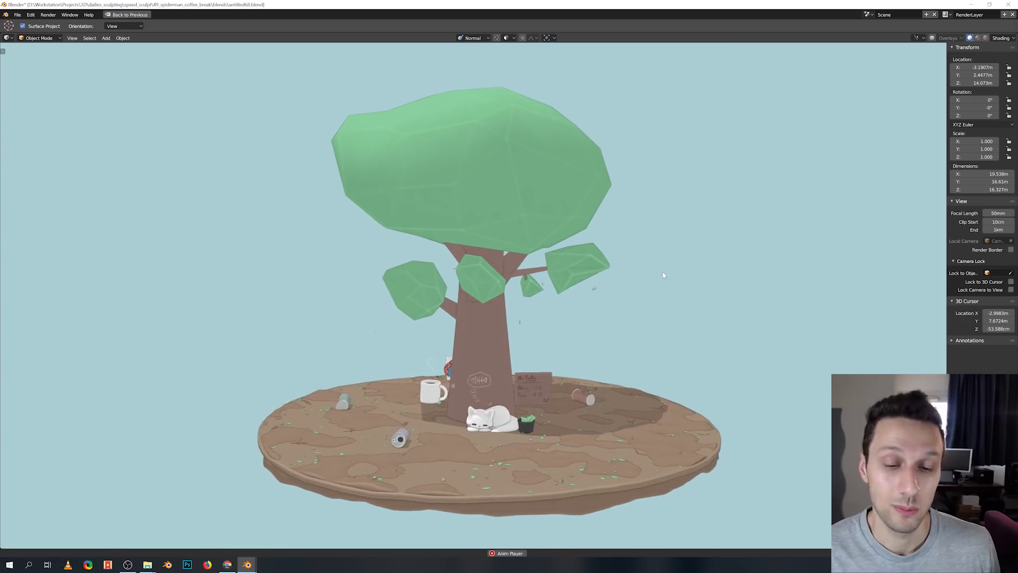
key("space")
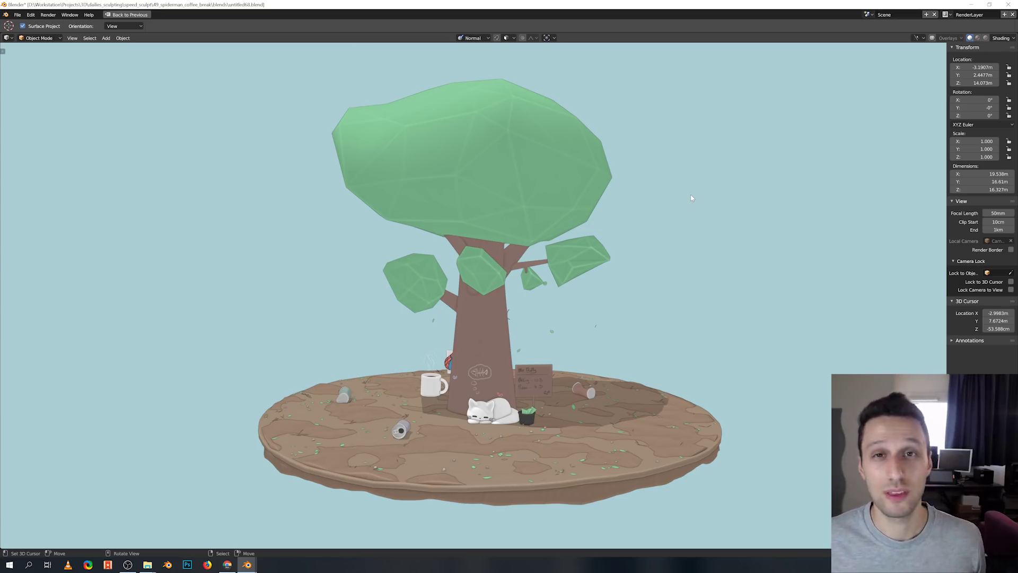
key("space")
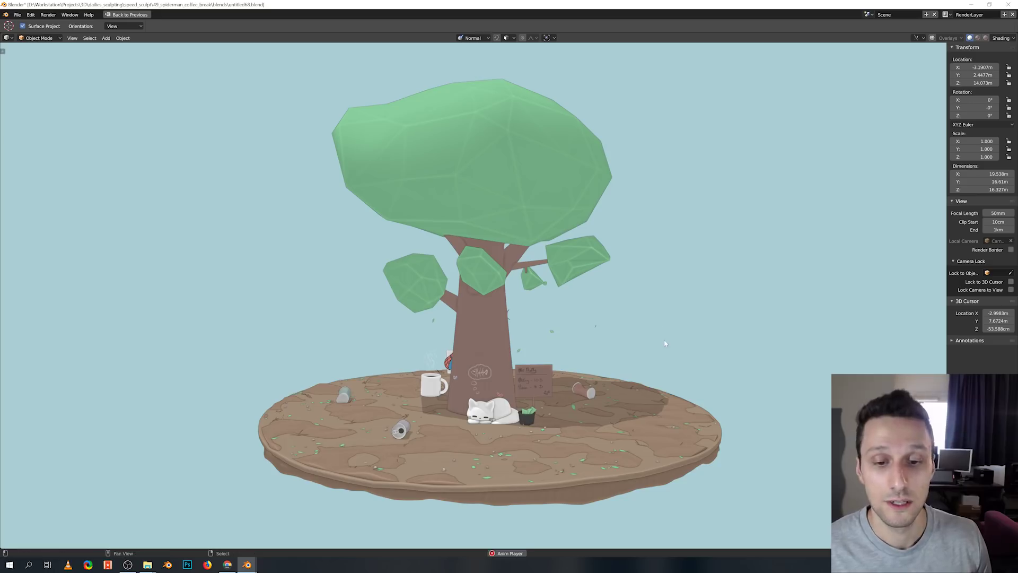